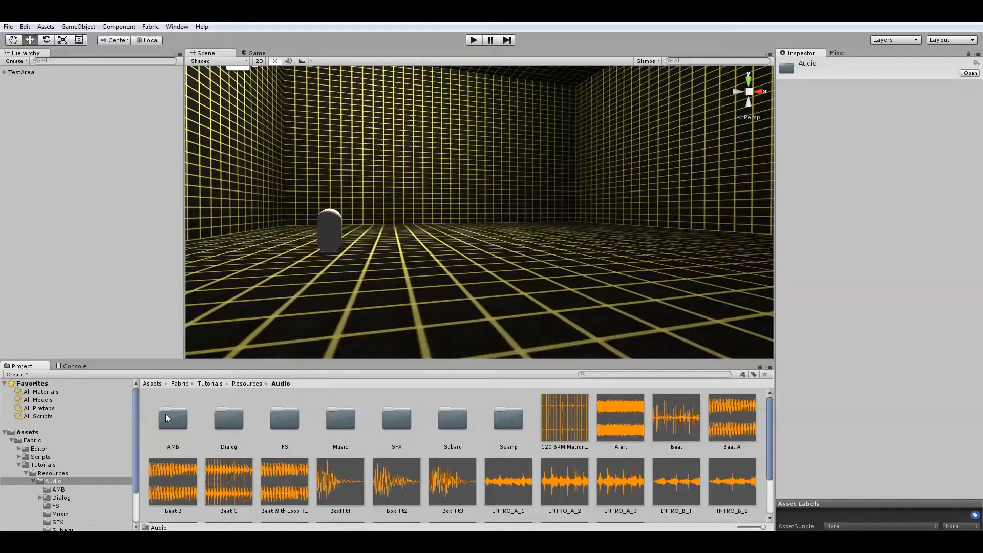
# - Add a Fabric Manager object to the scene
pyautogui.click(49, 199)
pyautogui.click(150, 27)
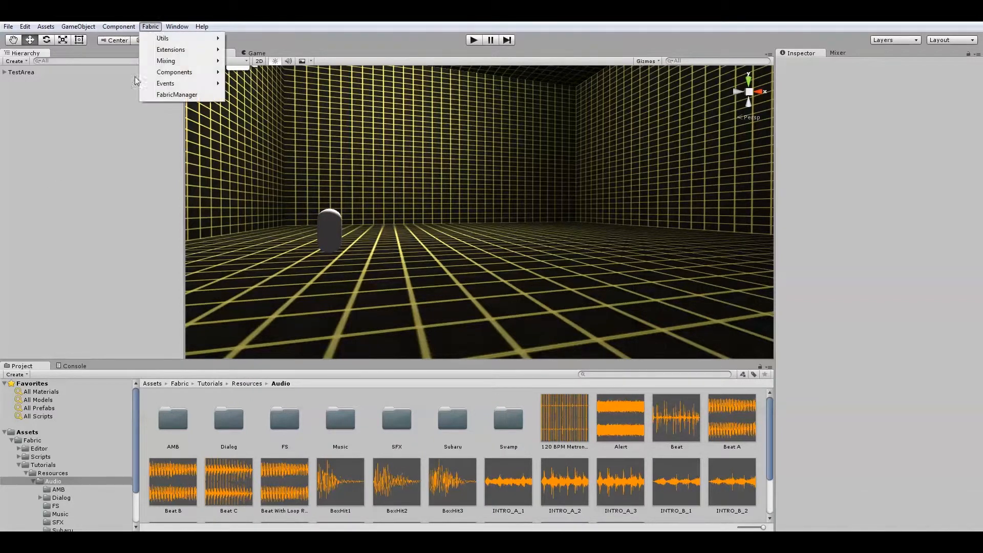
pyautogui.click(168, 98)
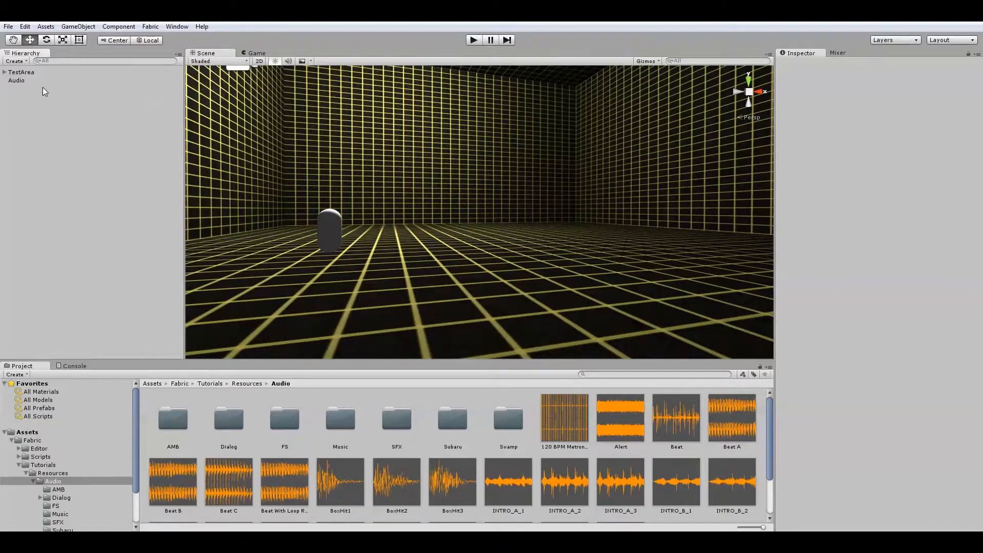
# - Add a Fabric TimelineComponent under the Audio object
pyautogui.click(24, 82)
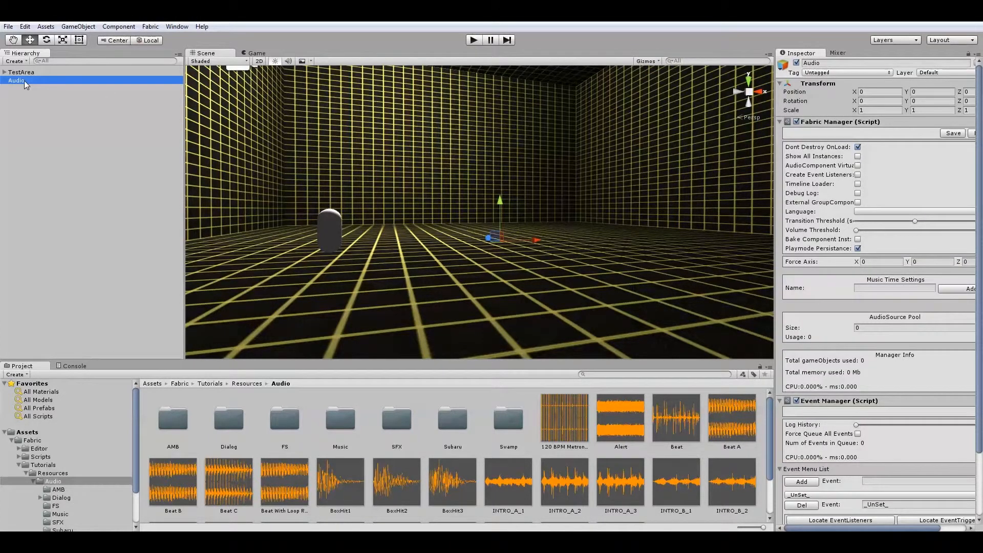
pyautogui.click(151, 28)
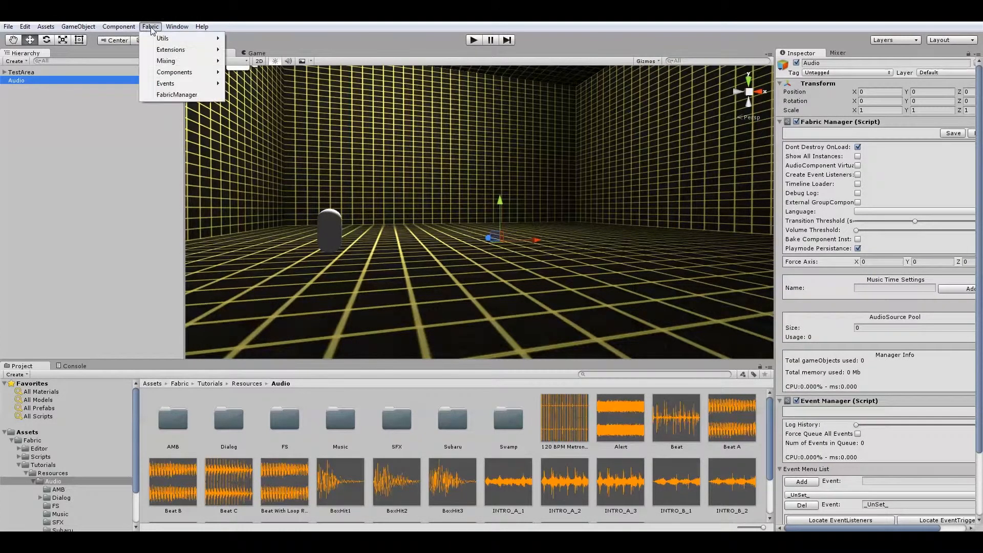
pyautogui.moveTo(180, 75)
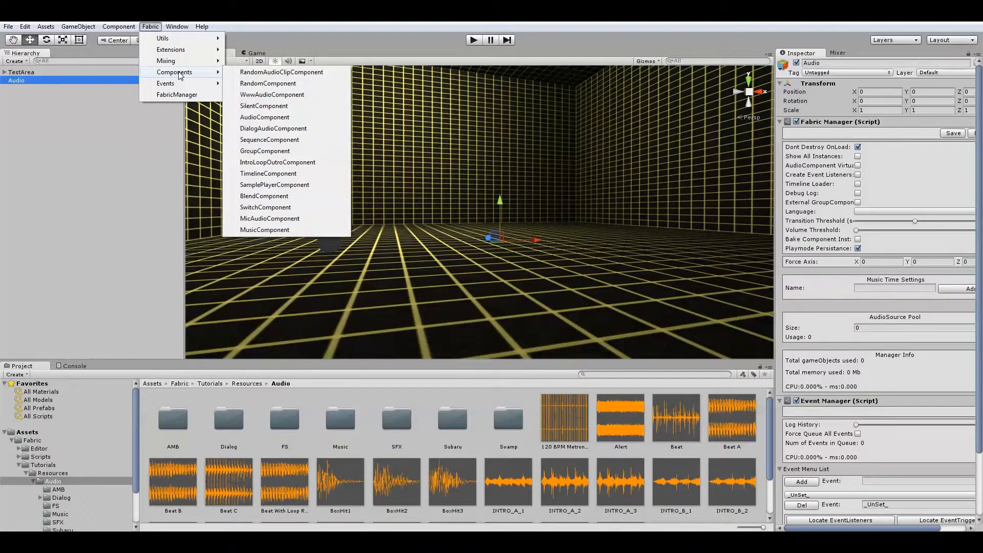
pyautogui.click(271, 174)
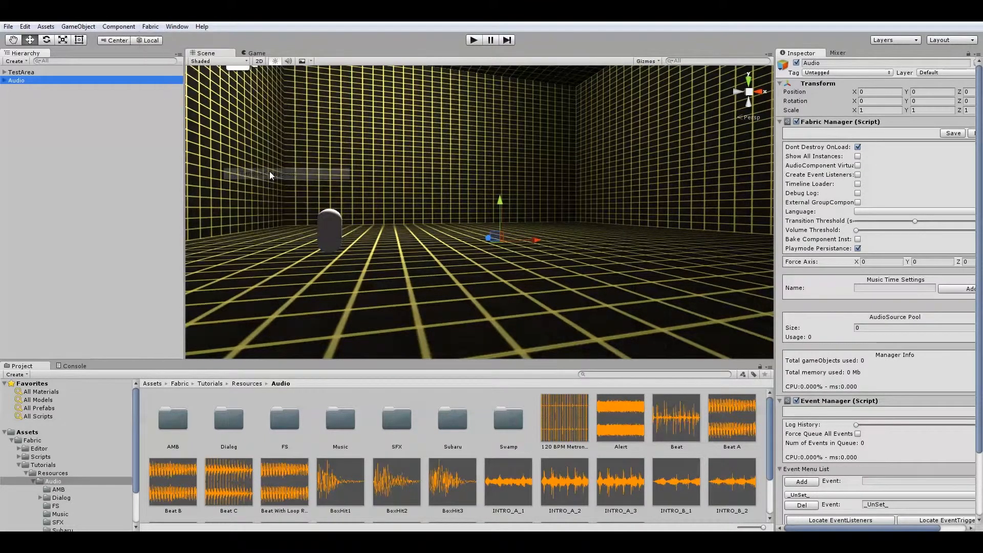
# - Rename the TimelineComponent under Audio as Car
pyautogui.click(5, 81)
pyautogui.click(44, 89)
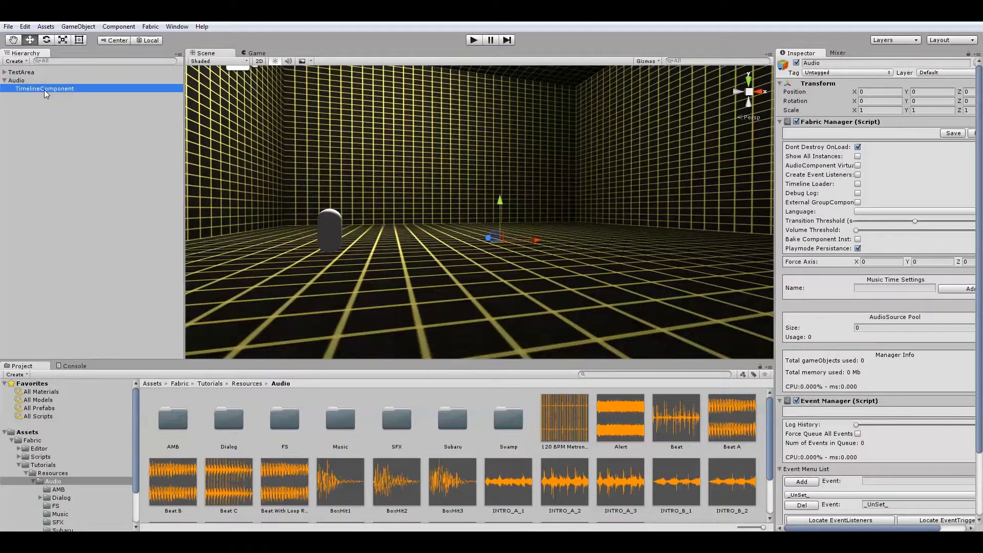
pyautogui.rightClick(39, 90)
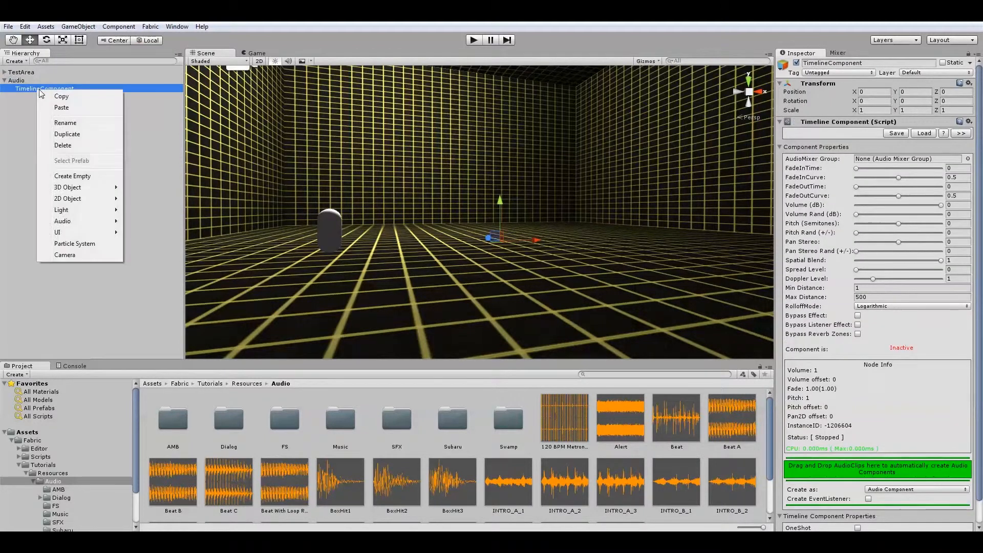
pyautogui.click(72, 120)
pyautogui.write('Car')
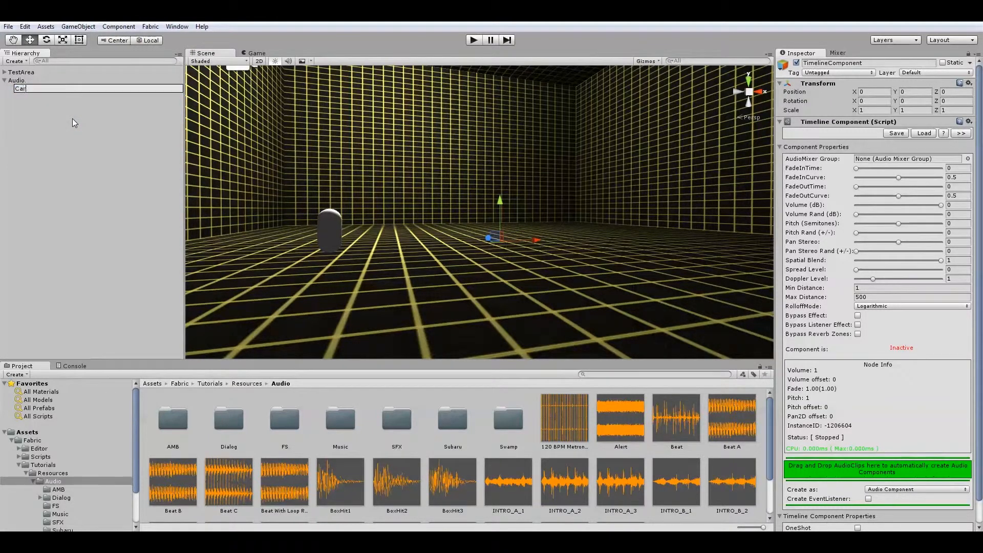
pyautogui.press('Return')
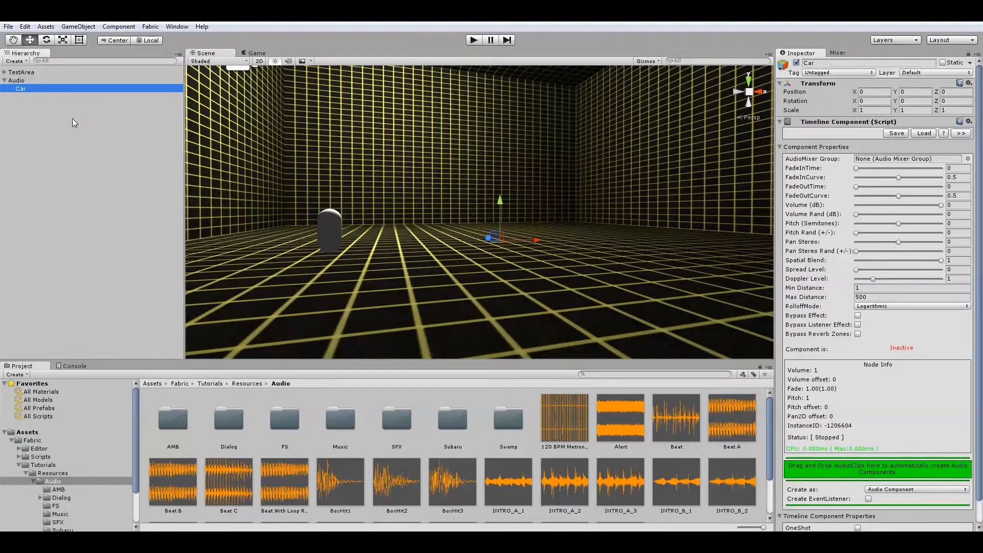
# - Open the Fabric Timeline window for Car and dock it beside the Console
pyautogui.click(177, 27)
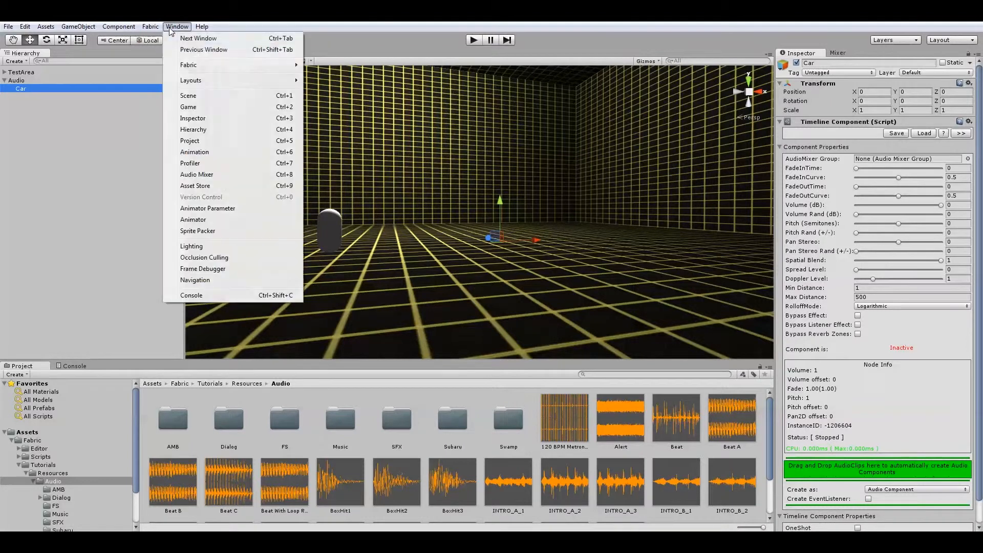
pyautogui.moveTo(215, 66)
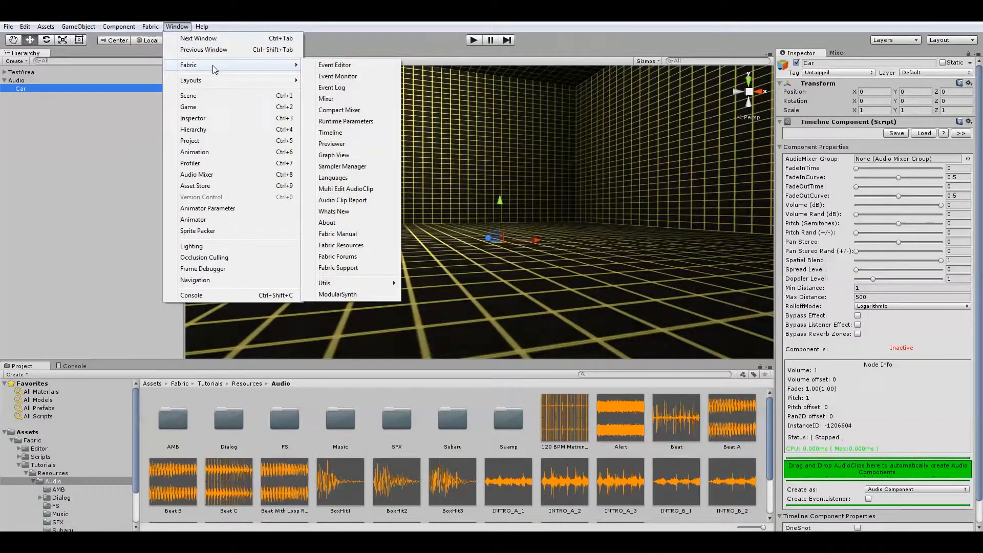
pyautogui.click(336, 134)
pyautogui.moveTo(164, 416); pyautogui.dragTo(118, 375)
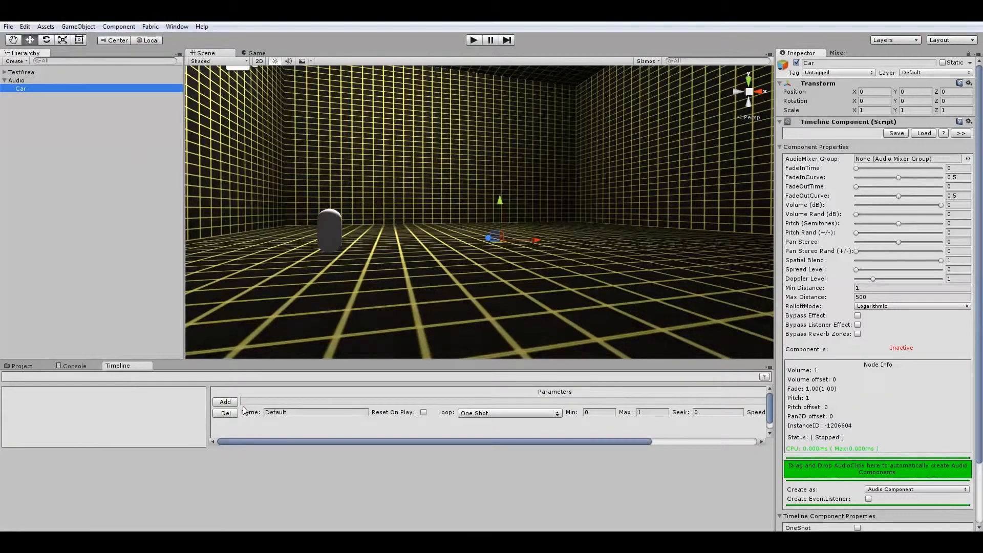
# - Rename the default timeline parameter as RPM, set it to Loop and give it a maximum of 6000
pyautogui.click(272, 412)
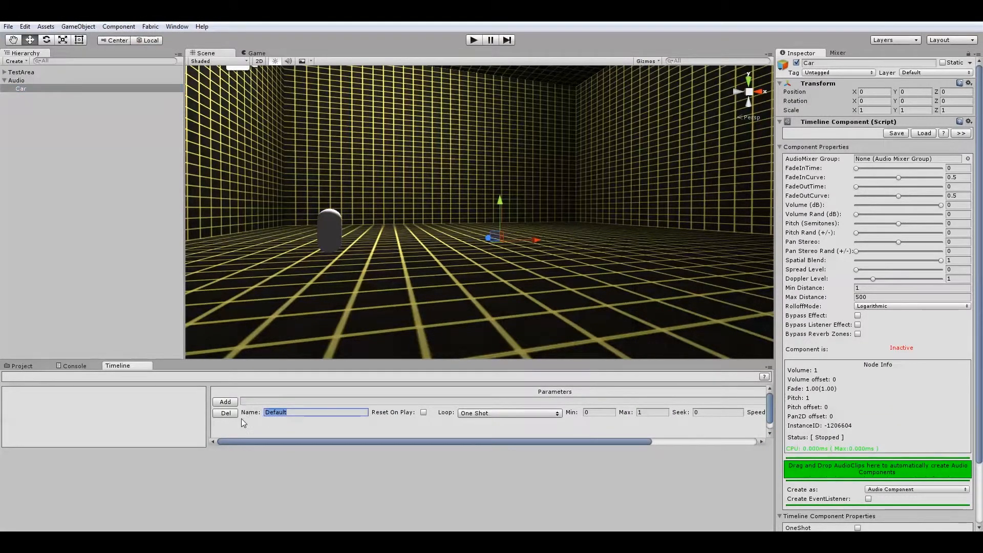
pyautogui.write('RPM')
pyautogui.click(522, 413)
pyautogui.click(483, 435)
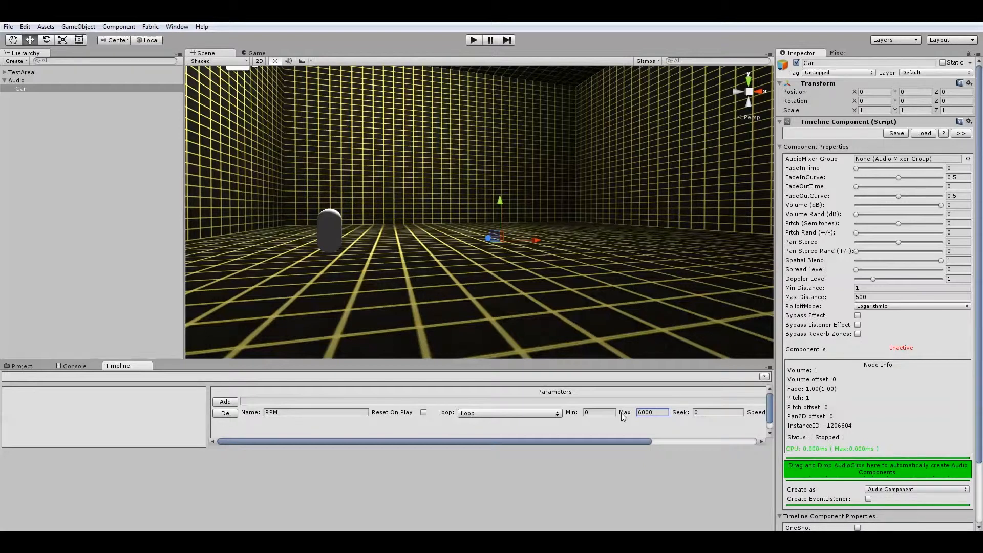
# - Add a layer to the Car timeline and name it Engine
pyautogui.rightClick(121, 476)
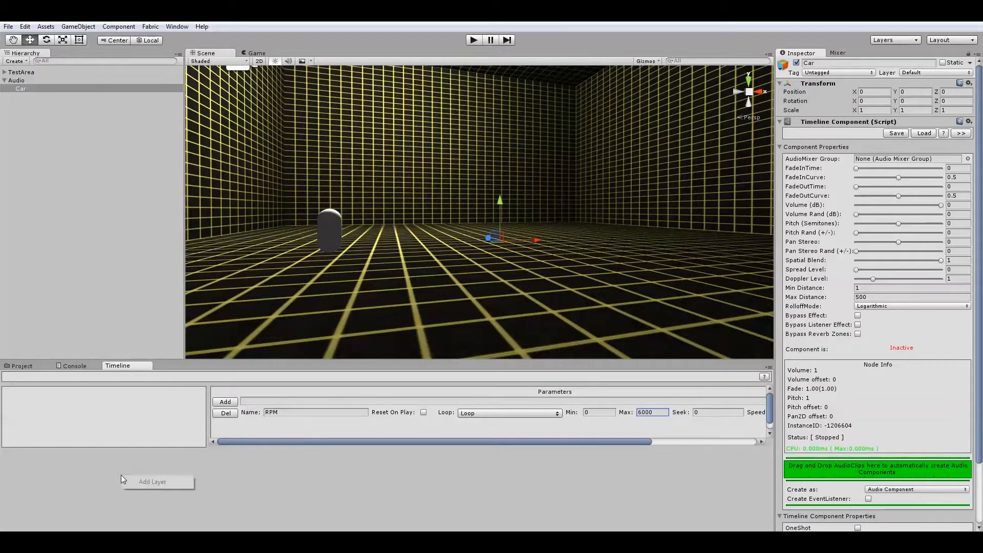
pyautogui.click(148, 483)
pyautogui.click(64, 485)
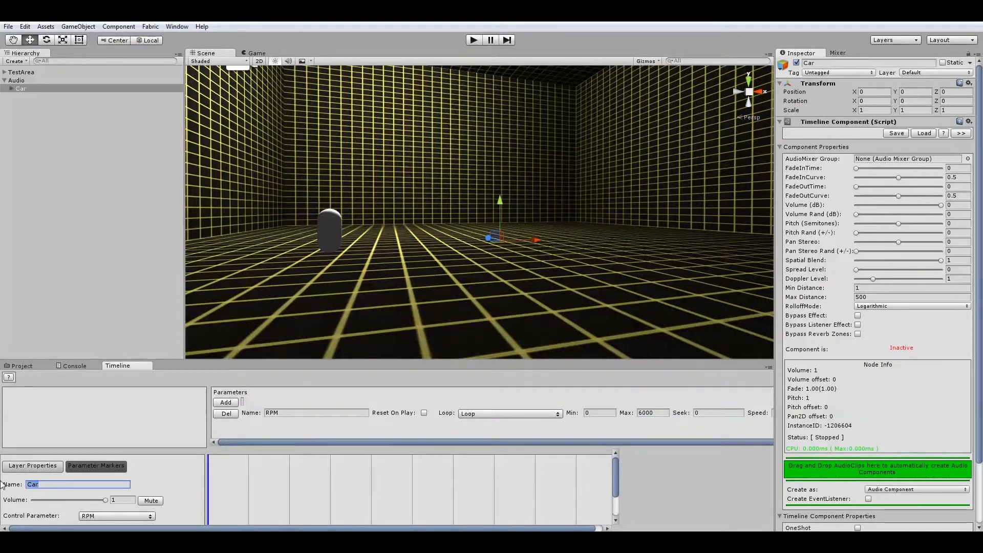
pyautogui.write('Engine')
# - Add a region to the Engine layer, starting at 0 RPM and stretched to a width of about 1860
pyautogui.moveTo(425, 362); pyautogui.dragTo(425, 297)
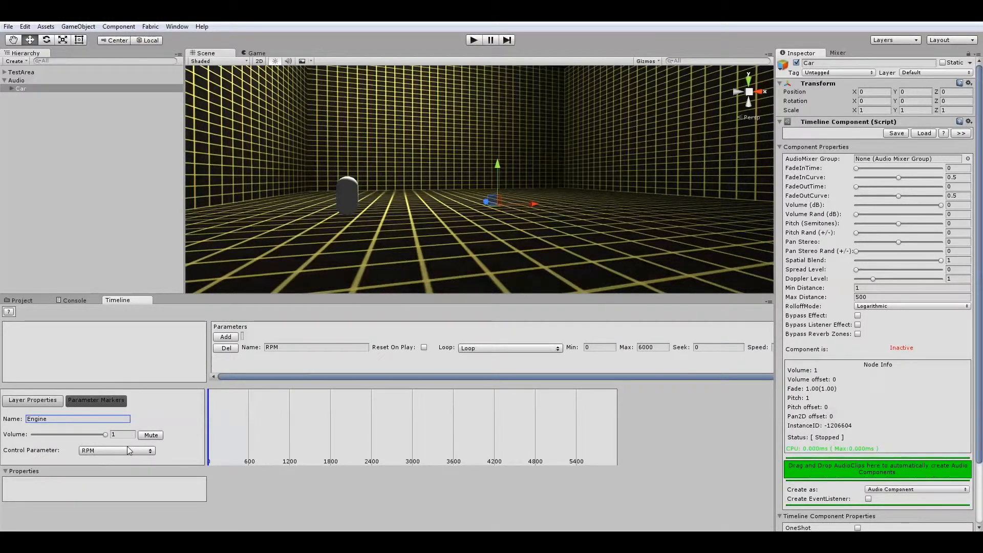
pyautogui.rightClick(226, 408)
pyautogui.click(260, 414)
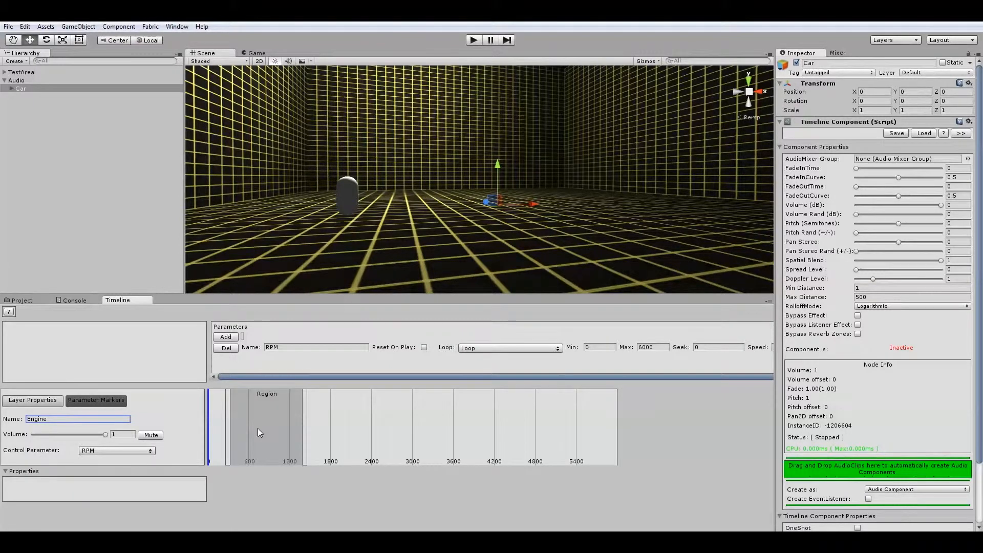
pyautogui.click(257, 428)
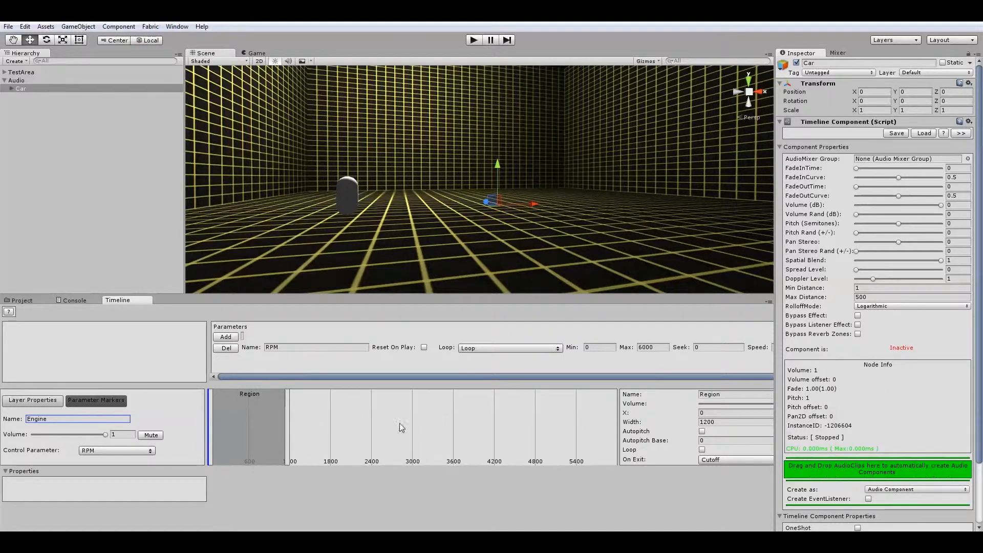
pyautogui.moveTo(287, 445); pyautogui.dragTo(333, 444)
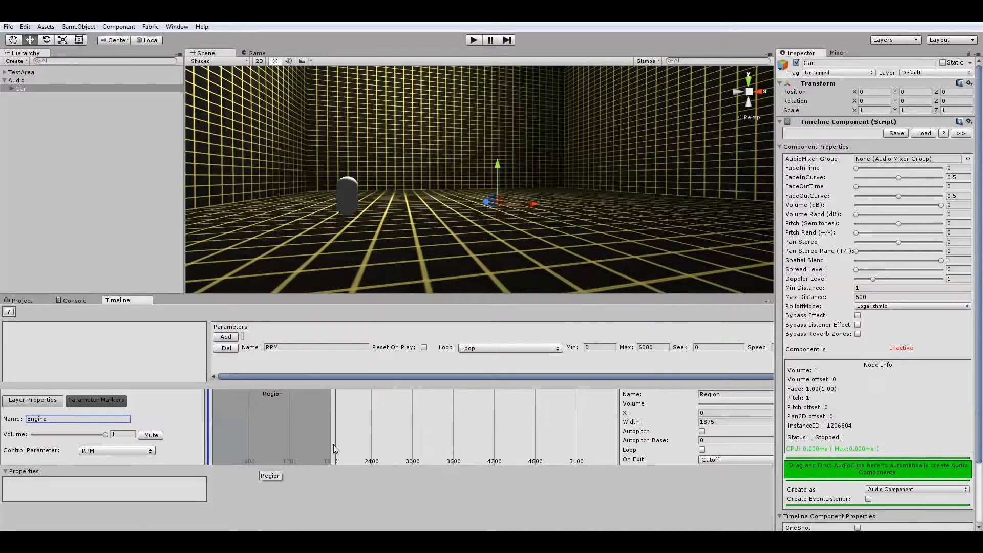
# - Enable Autopitch with a base of 1680 and turn on Loop for the first region
pyautogui.click(702, 431)
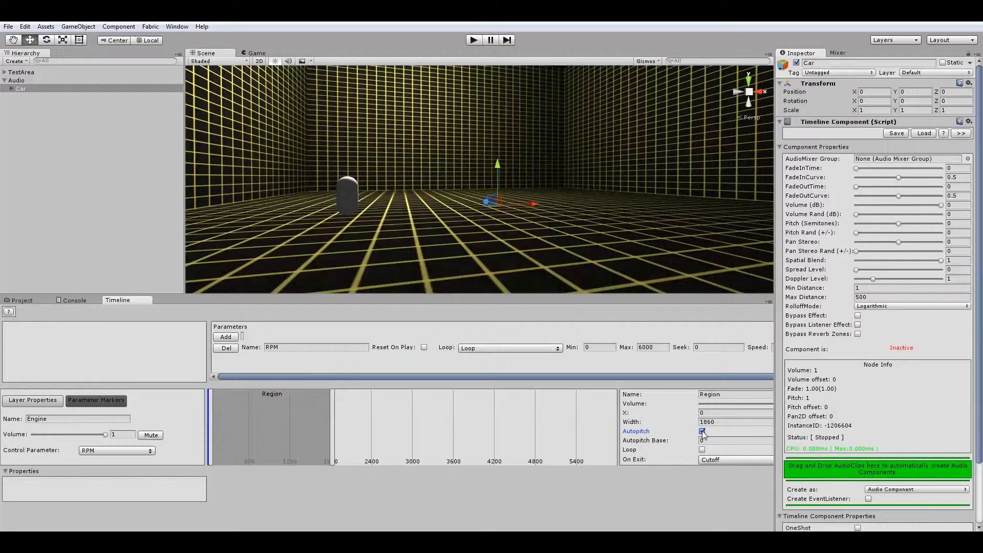
pyautogui.click(668, 441)
pyautogui.write('1680')
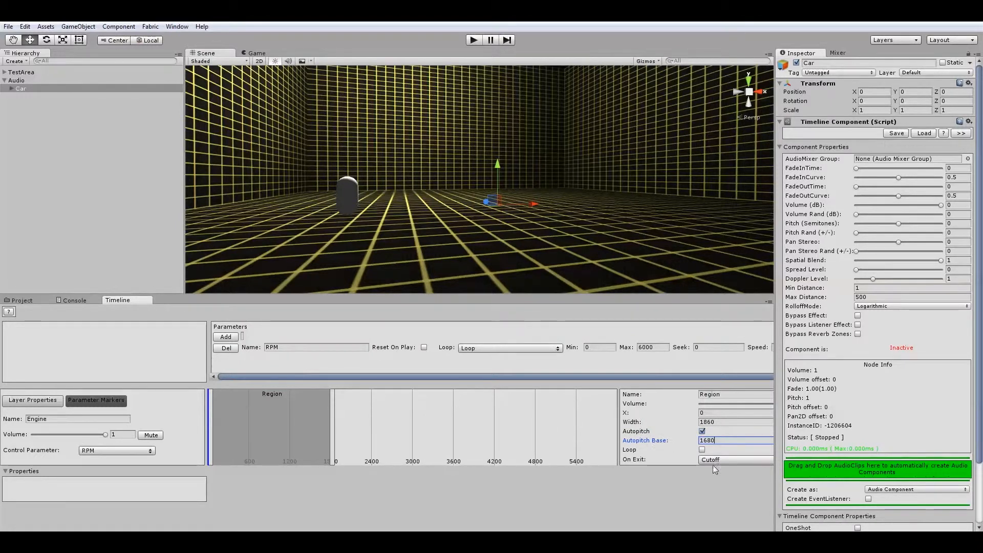
pyautogui.click(702, 450)
# - Rename the first region as 1 and add an audio component to it
pyautogui.click(678, 395)
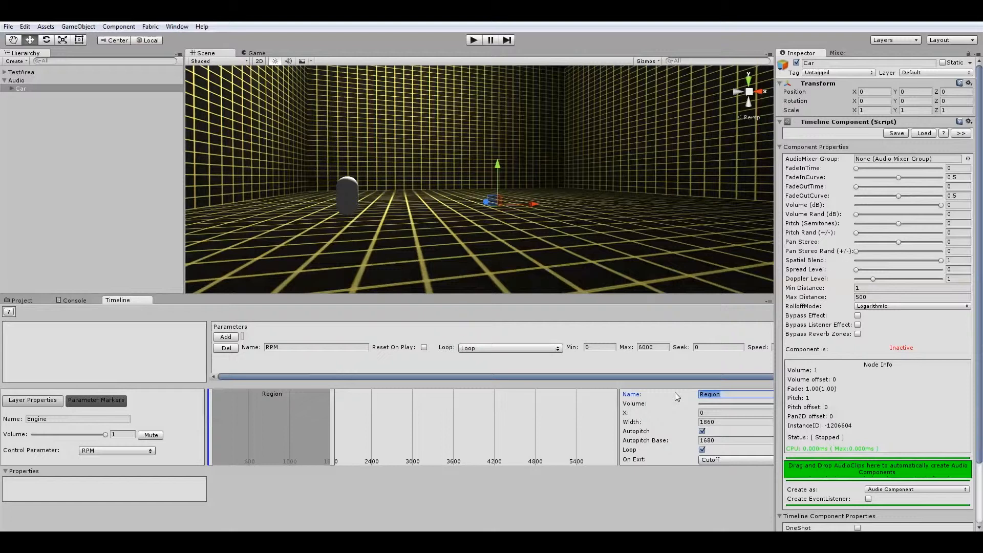
pyautogui.write('1')
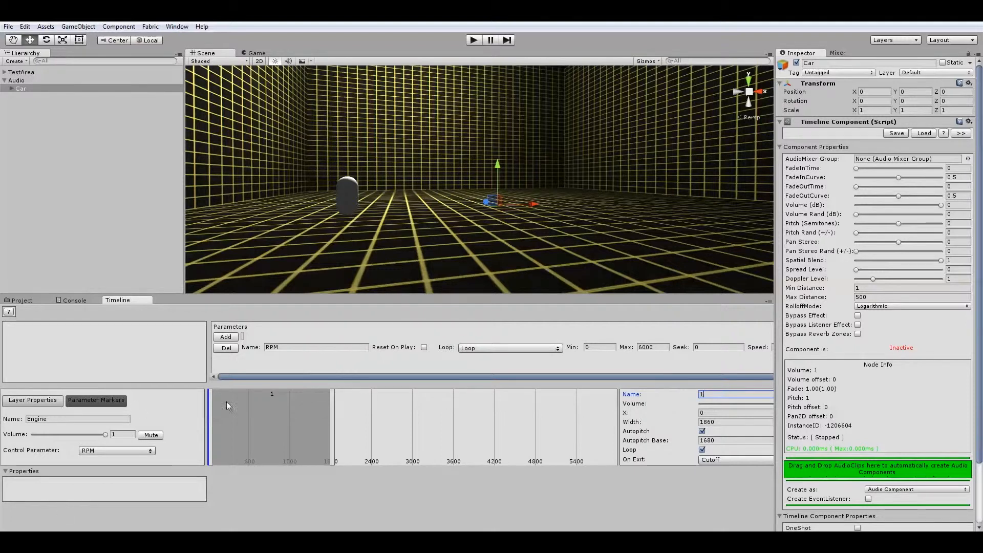
pyautogui.rightClick(250, 420)
pyautogui.click(292, 440)
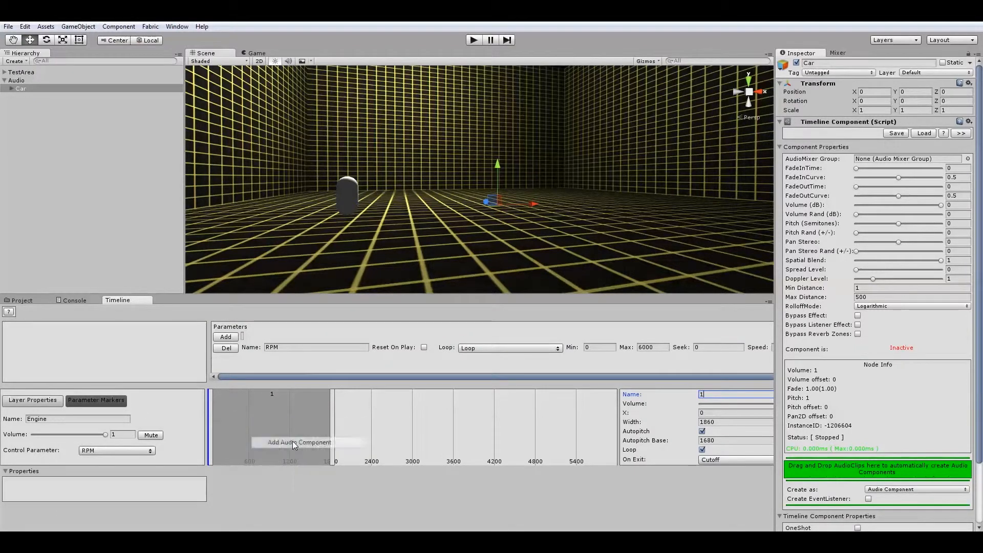
# - Add a second region overlapping the end of region 1, starting at about 1560 with a width of about 1508
pyautogui.rightClick(394, 430)
pyautogui.click(408, 436)
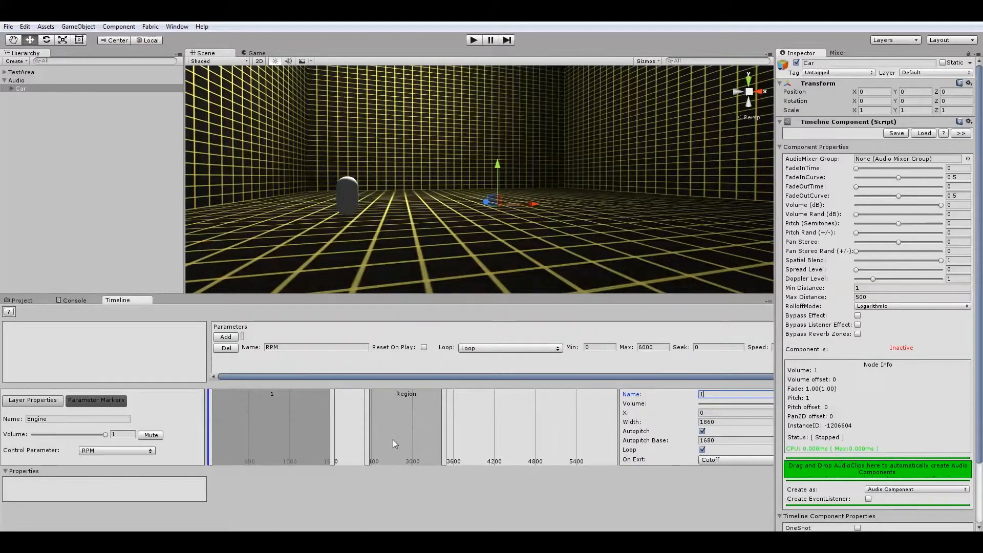
pyautogui.moveTo(398, 440); pyautogui.dragTo(349, 432)
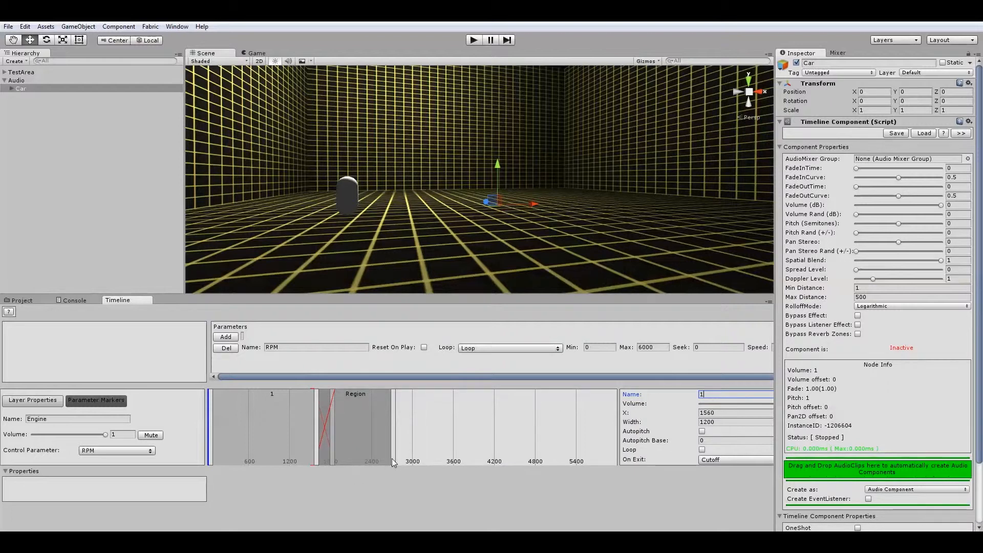
pyautogui.moveTo(392, 458); pyautogui.dragTo(413, 461)
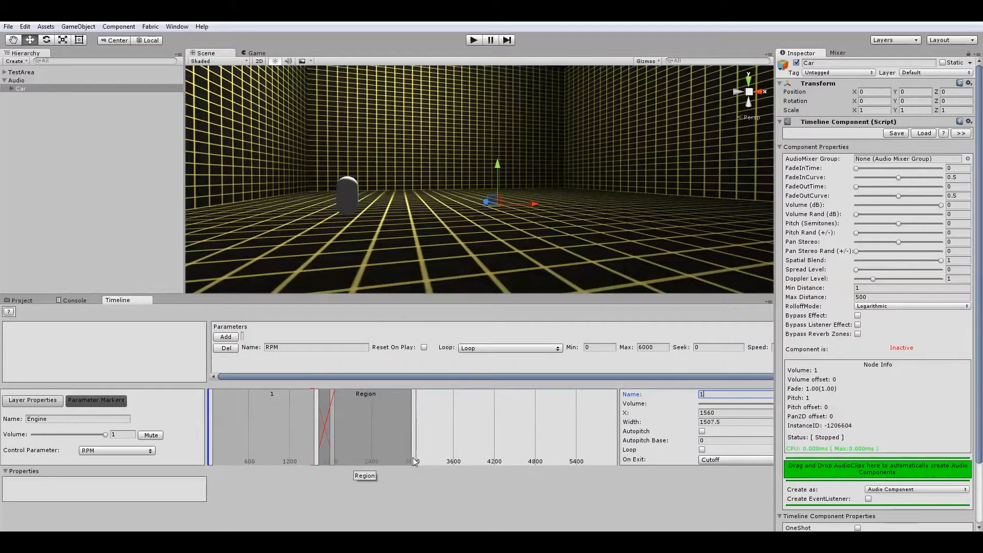
# - Enable Autopitch with a base of 2495 and turn on Loop for the second region
pyautogui.click(702, 431)
pyautogui.click(678, 441)
pyautogui.write('2')
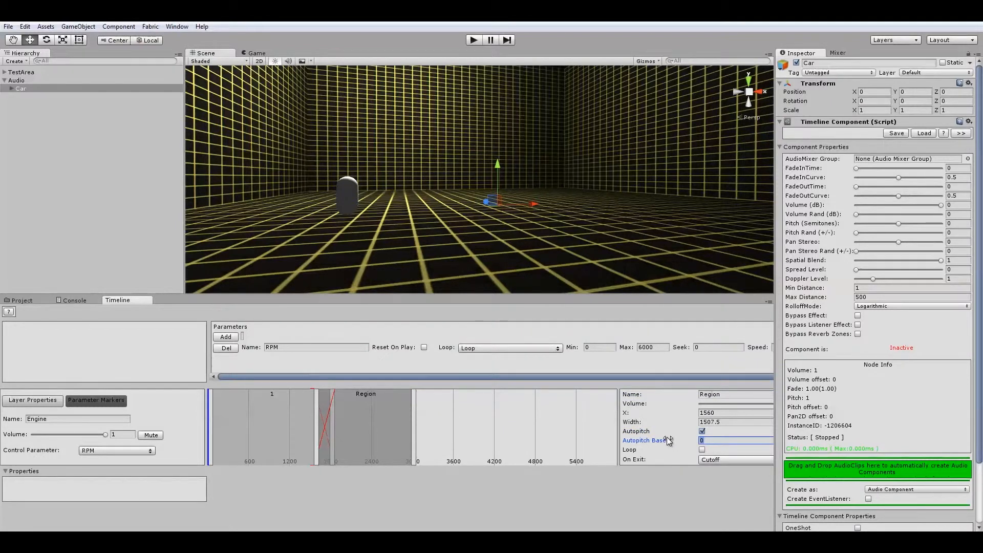
pyautogui.write('495')
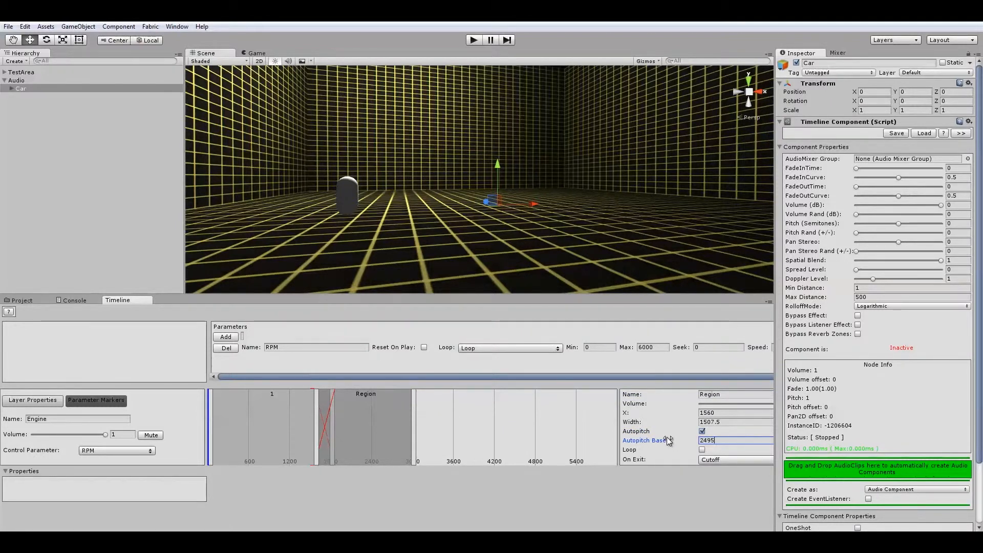
pyautogui.click(702, 449)
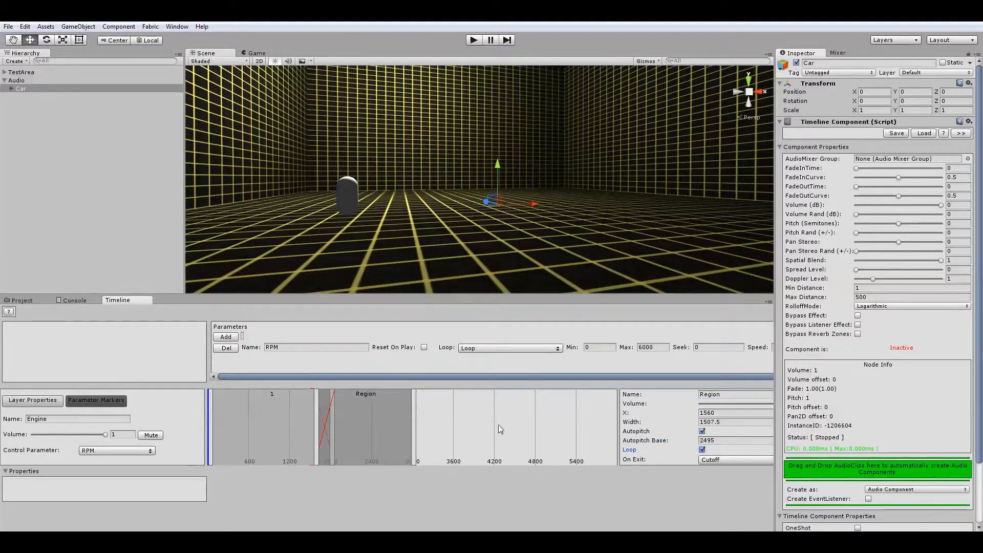
# - Rename the second region as 2 and add an audio component to it
pyautogui.click(725, 392)
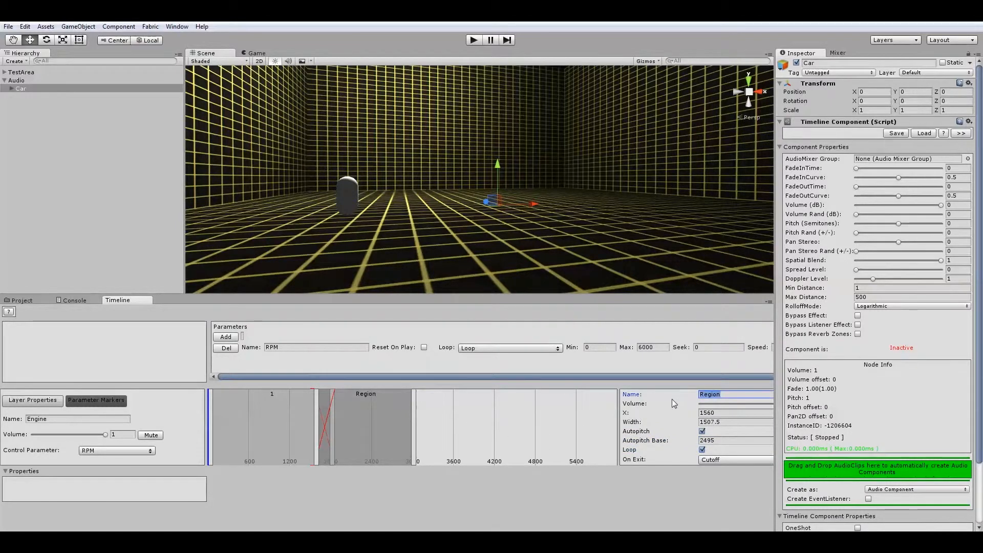
pyautogui.write('2')
pyautogui.rightClick(365, 431)
pyautogui.click(400, 452)
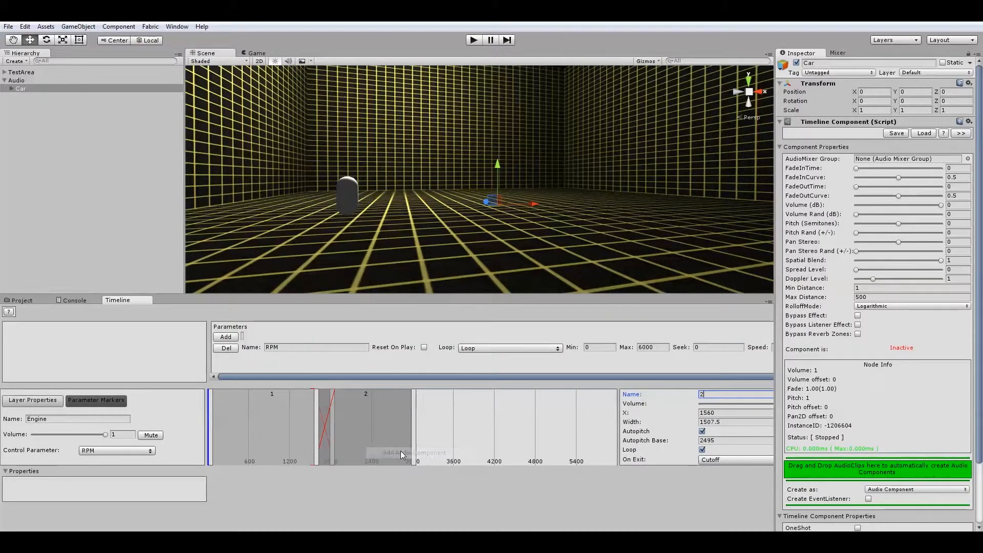
# - Add a third region overlapping the end of region 2, starting at about 2685 with a width of about 983, and name it 3
pyautogui.rightClick(446, 432)
pyautogui.click(478, 440)
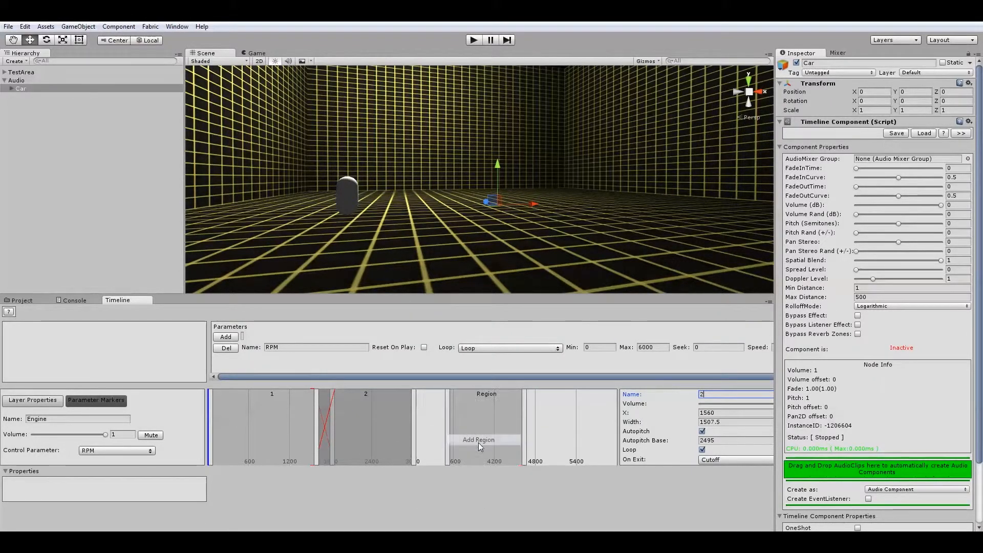
pyautogui.click(483, 441)
pyautogui.moveTo(484, 441); pyautogui.dragTo(431, 435)
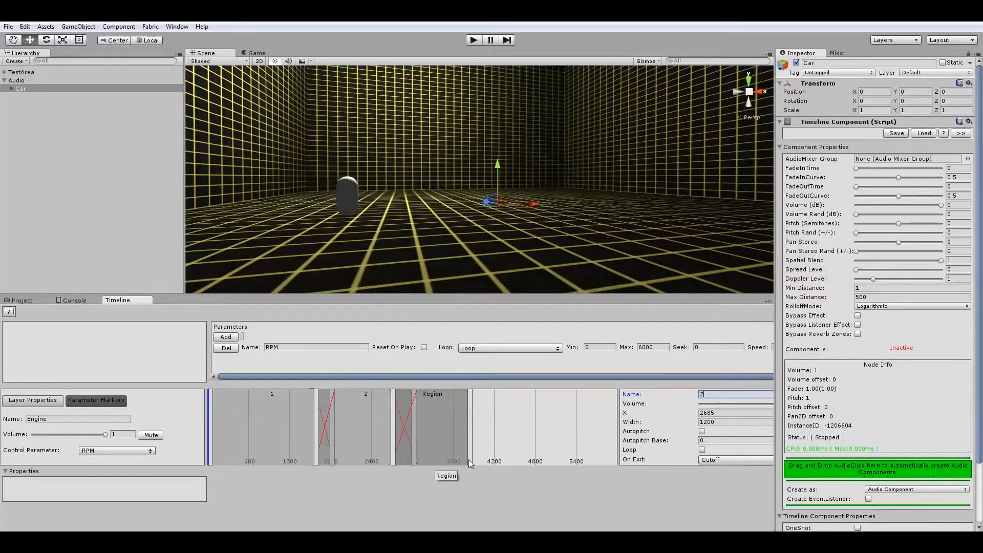
pyautogui.moveTo(468, 459); pyautogui.dragTo(455, 460)
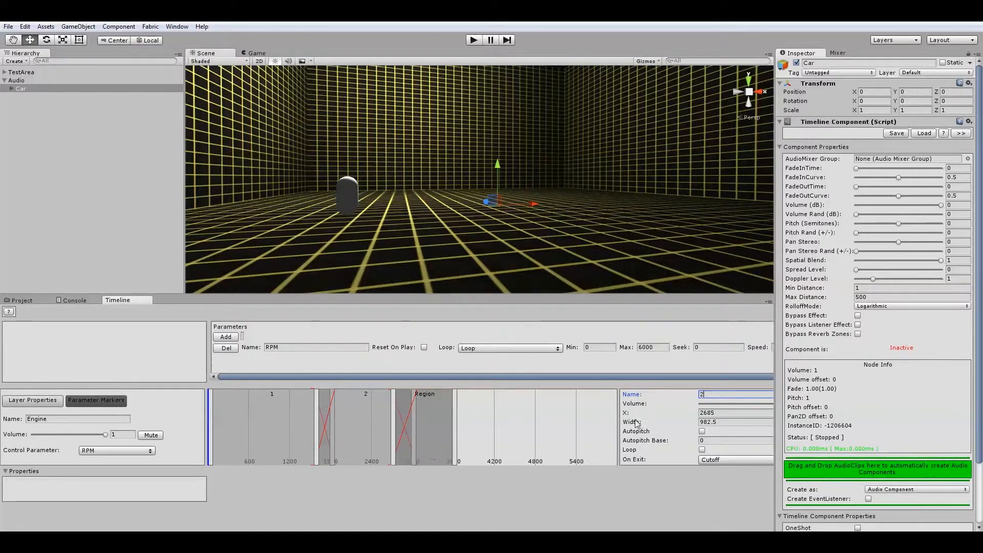
pyautogui.press('BackSpace')
pyautogui.write('3')
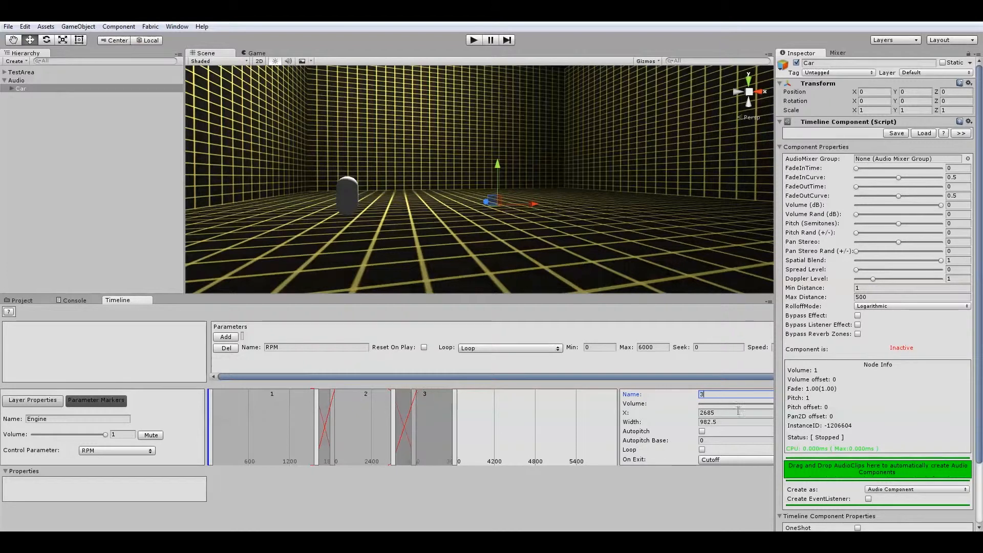
# - Enable Autopitch with a base of 3355 and Loop for region 3, and add an audio component to it
pyautogui.click(702, 432)
pyautogui.click(714, 441)
pyautogui.write('335')
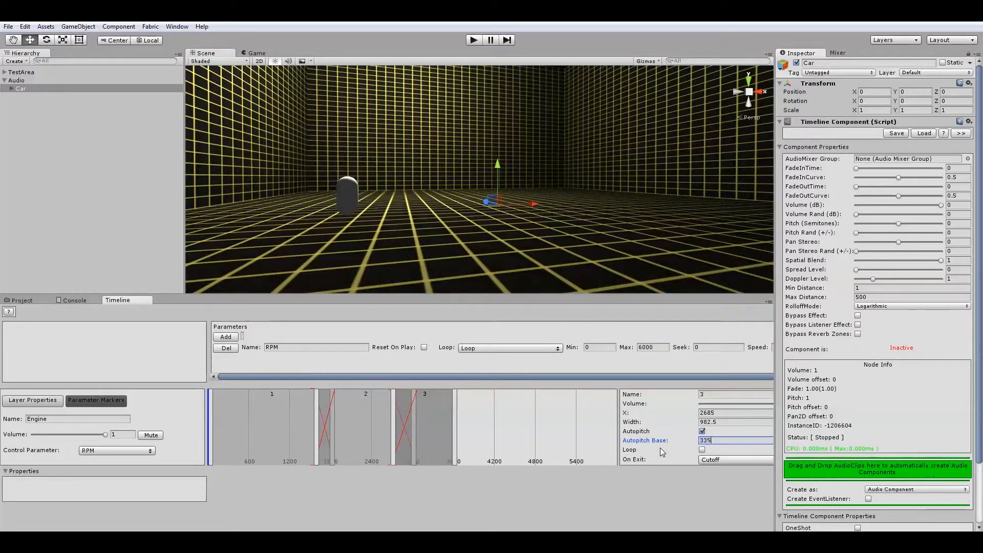
pyautogui.write('5')
pyautogui.click(702, 450)
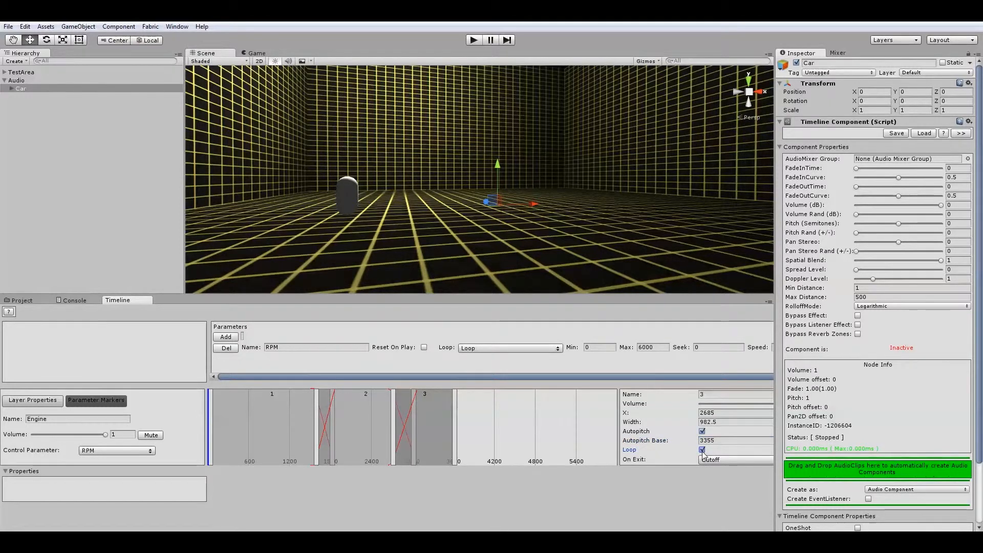
pyautogui.rightClick(436, 427)
pyautogui.click(478, 449)
# - Add a fourth region overlapping the end of region 3, starting at about 3570 with a width of about 1140, and name it 4
pyautogui.rightClick(491, 426)
pyautogui.click(504, 432)
pyautogui.click(528, 438)
pyautogui.moveTo(529, 437); pyautogui.dragTo(490, 437)
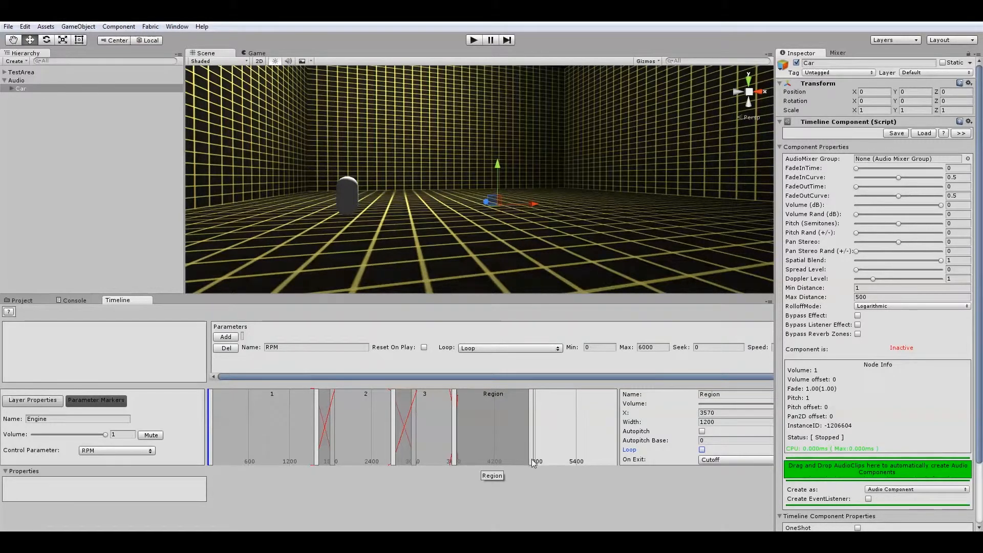
pyautogui.moveTo(531, 459); pyautogui.dragTo(528, 461)
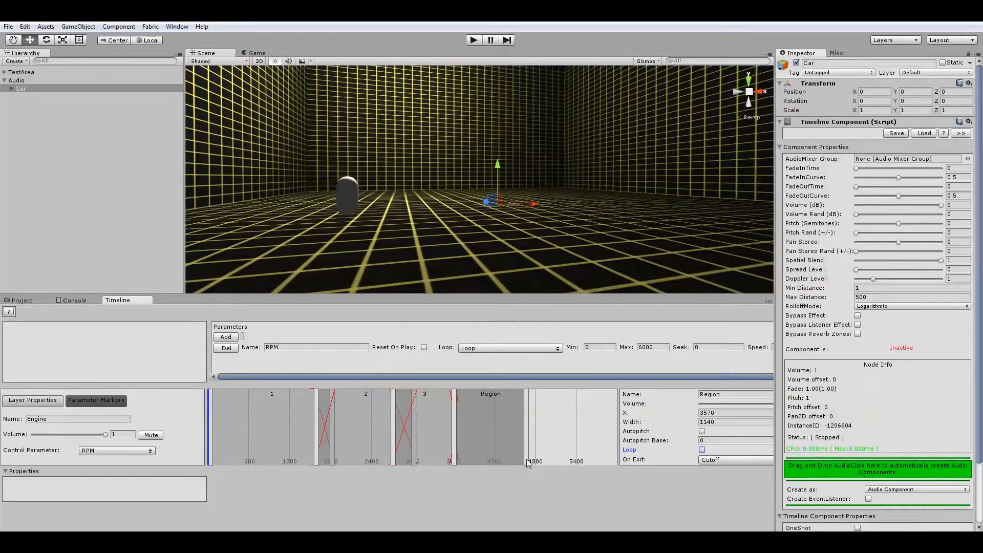
pyautogui.click(716, 395)
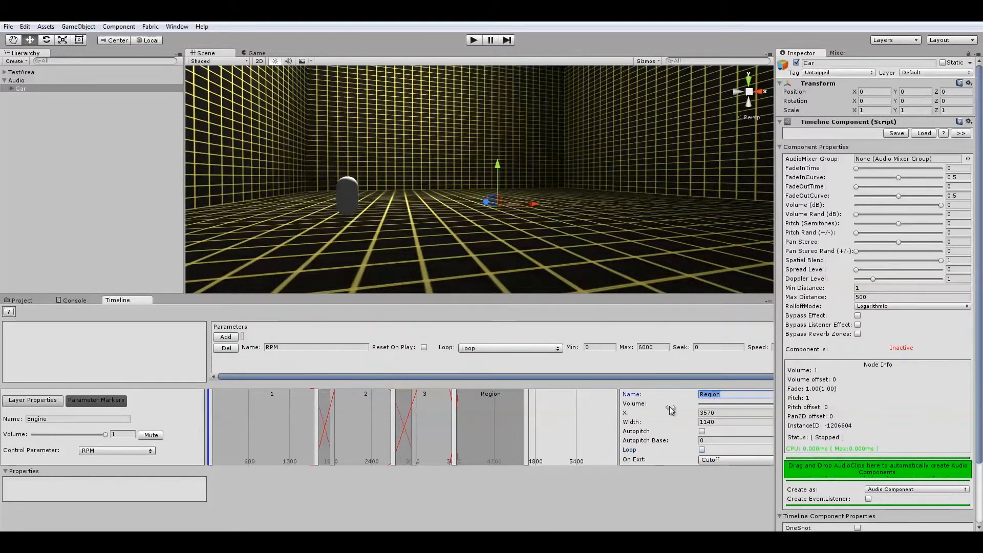
pyautogui.write('4')
# - Enable Autopitch with a base of 4184 and Loop for region 4, and add an audio component to it
pyautogui.click(702, 431)
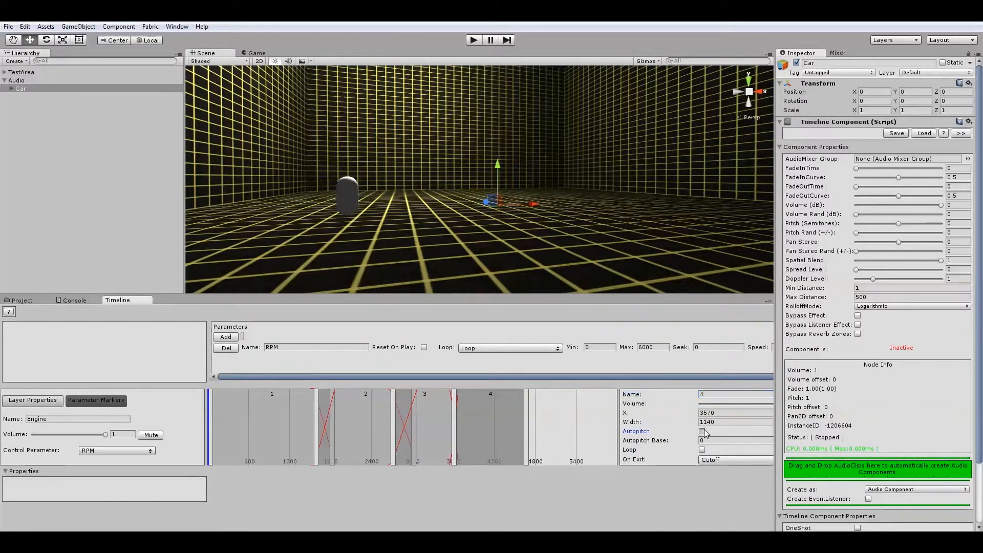
pyautogui.click(722, 440)
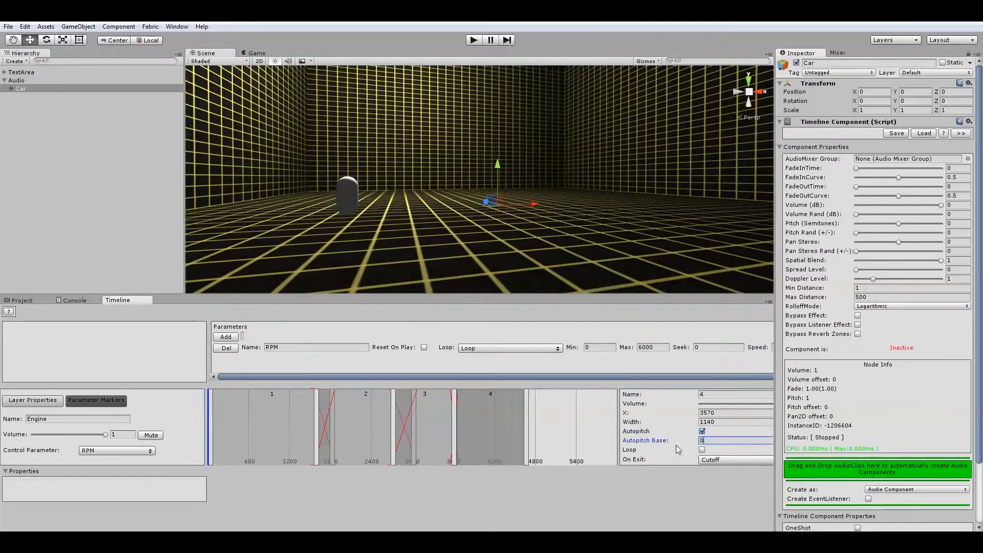
pyautogui.write('4184')
pyautogui.click(702, 450)
pyautogui.rightClick(503, 420)
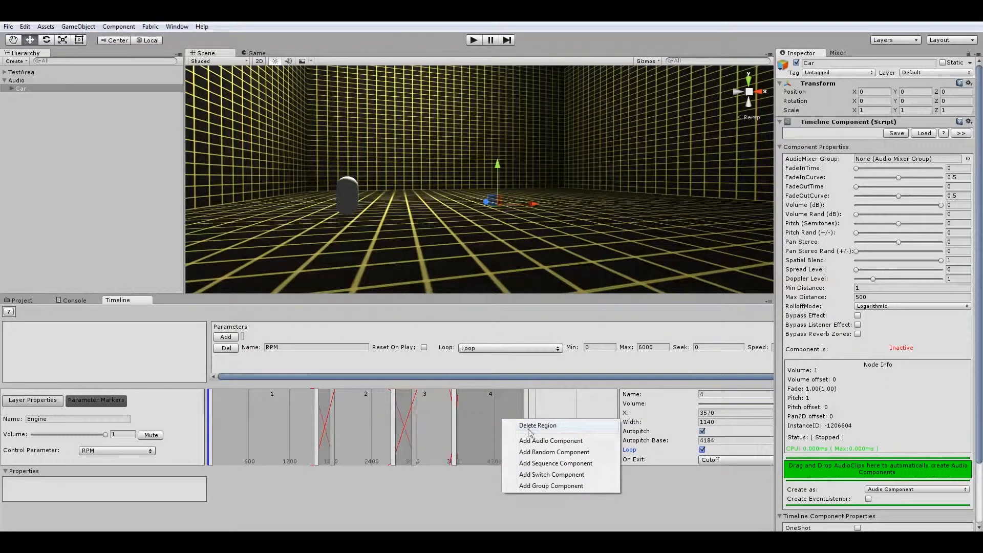
pyautogui.click(536, 443)
# - Add a fifth region overlapping the end of region 4, starting at about 4380 with a width of about 1620, and name it 5
pyautogui.rightClick(560, 422)
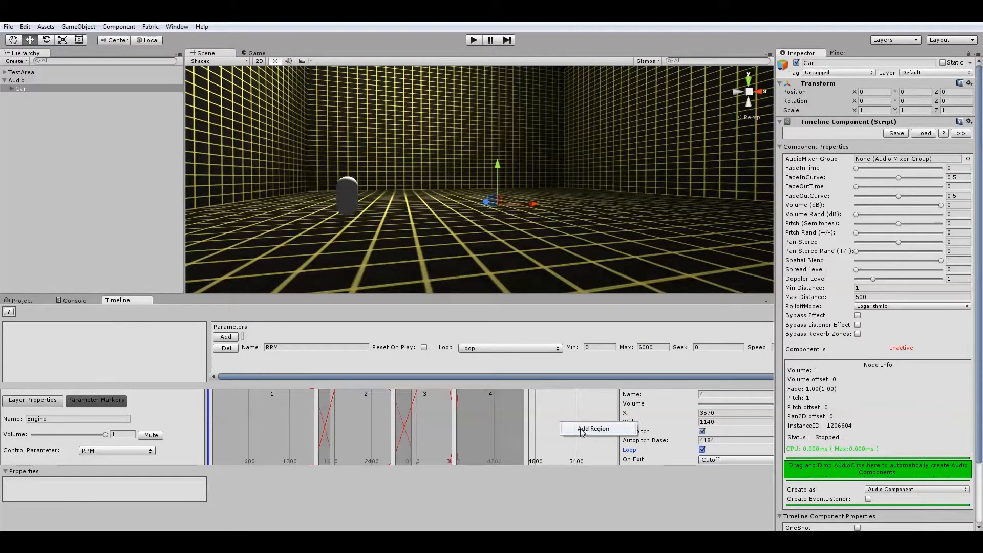
pyautogui.click(582, 430)
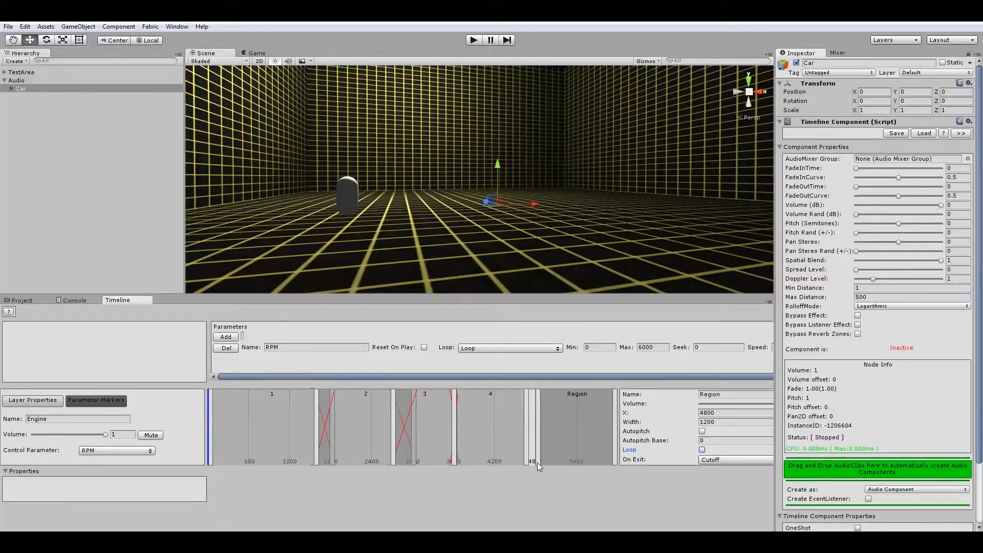
pyautogui.moveTo(536, 462); pyautogui.dragTo(521, 460)
pyautogui.moveTo(518, 460); pyautogui.dragTo(508, 459)
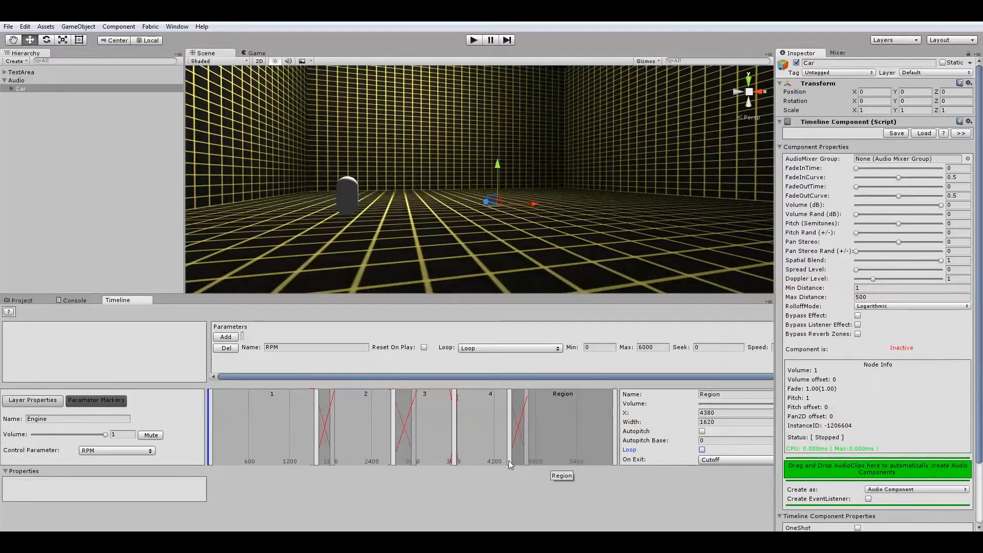
pyautogui.click(721, 395)
pyautogui.write('5')
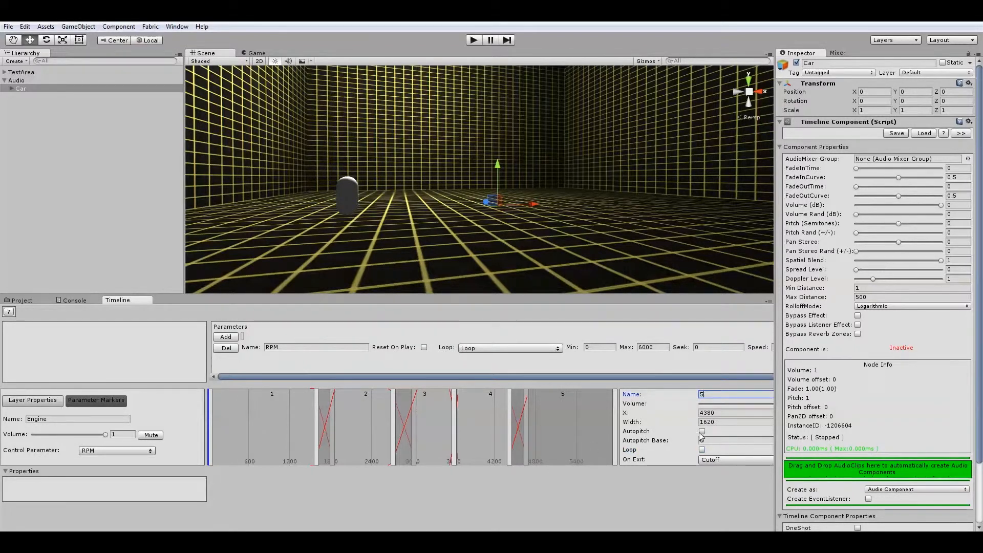
# - Enable Autopitch with a base of 4996 and turn on Loop for region 5
pyautogui.click(702, 431)
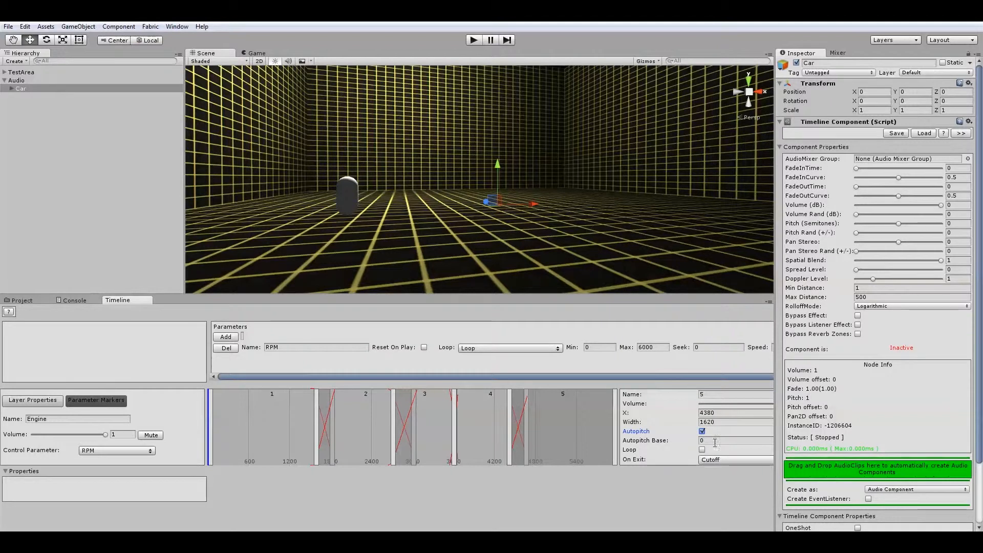
pyautogui.click(654, 442)
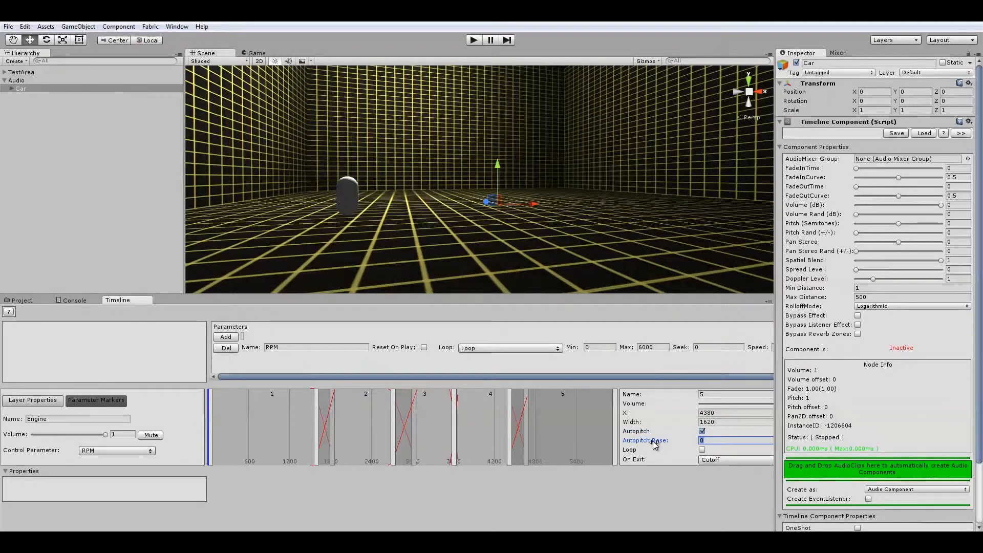
pyautogui.write('4996')
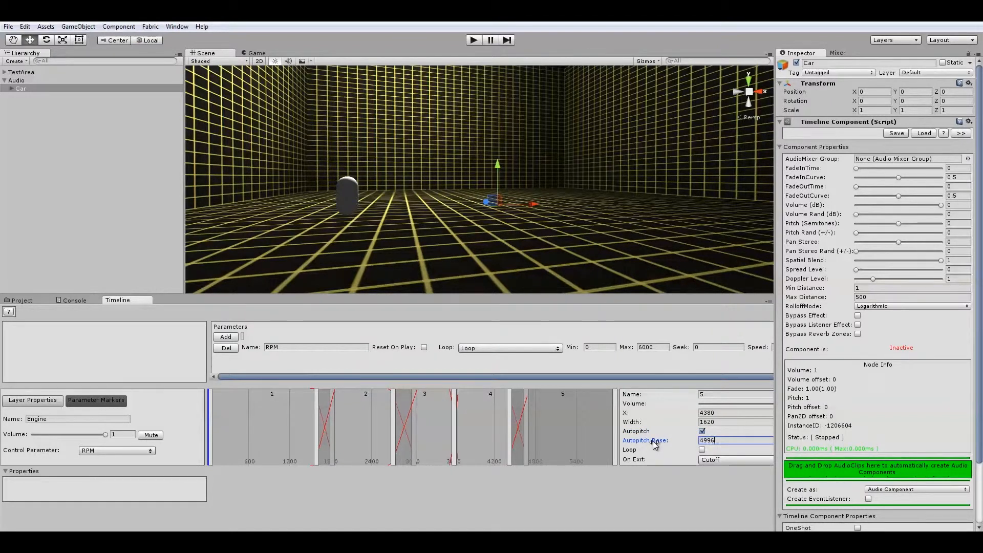
pyautogui.click(703, 450)
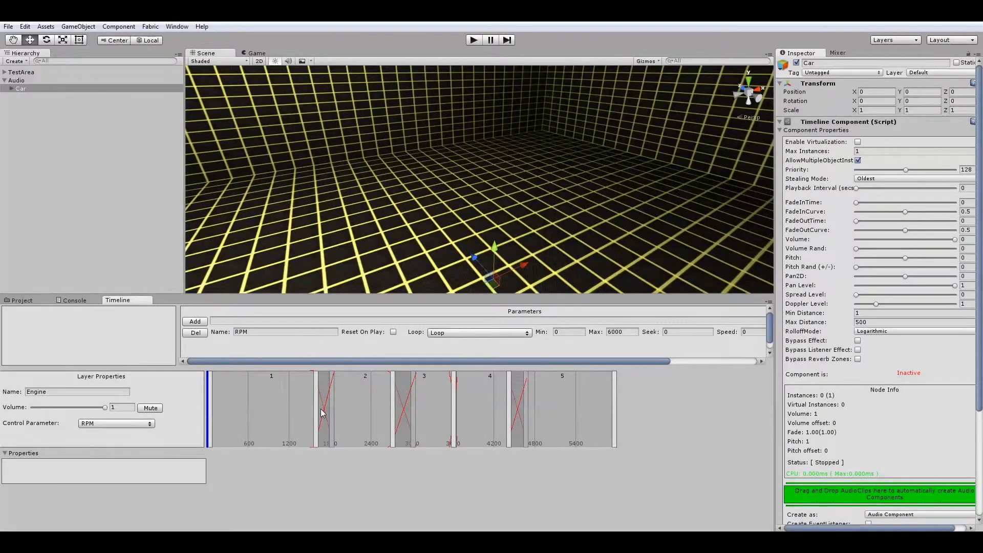
# - Set the crossfade to Crossfade Raised in all four overlaps between the five engine regions
pyautogui.rightClick(321, 410)
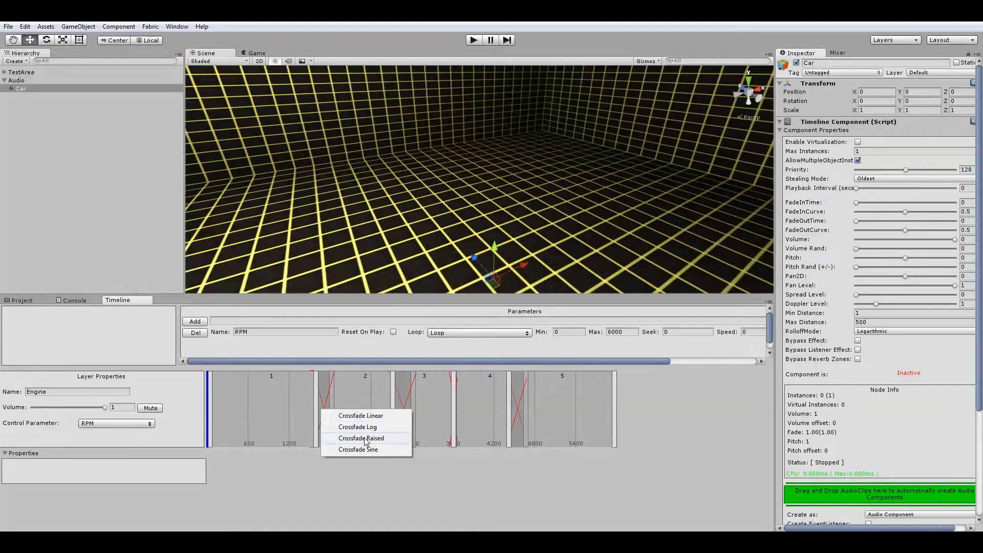
pyautogui.click(366, 439)
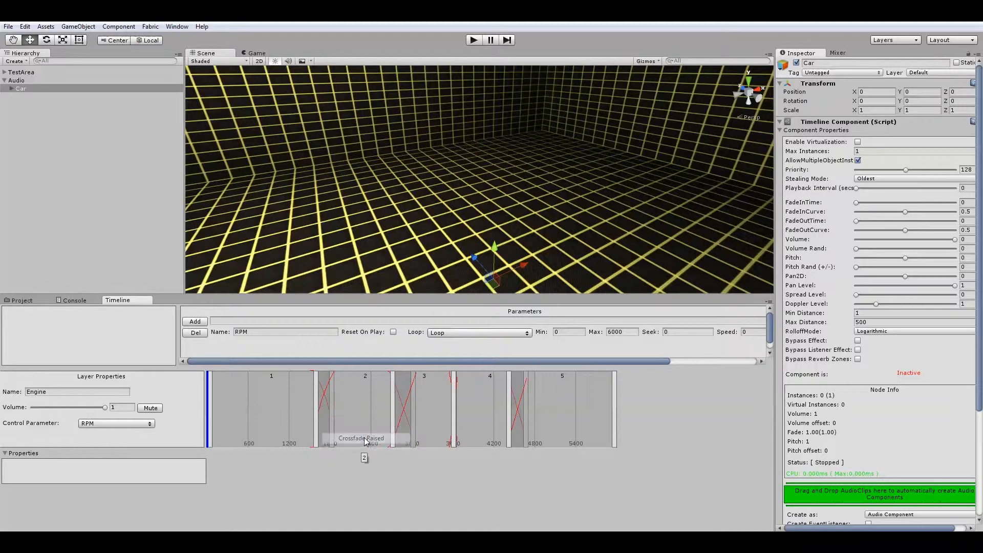
pyautogui.rightClick(404, 413)
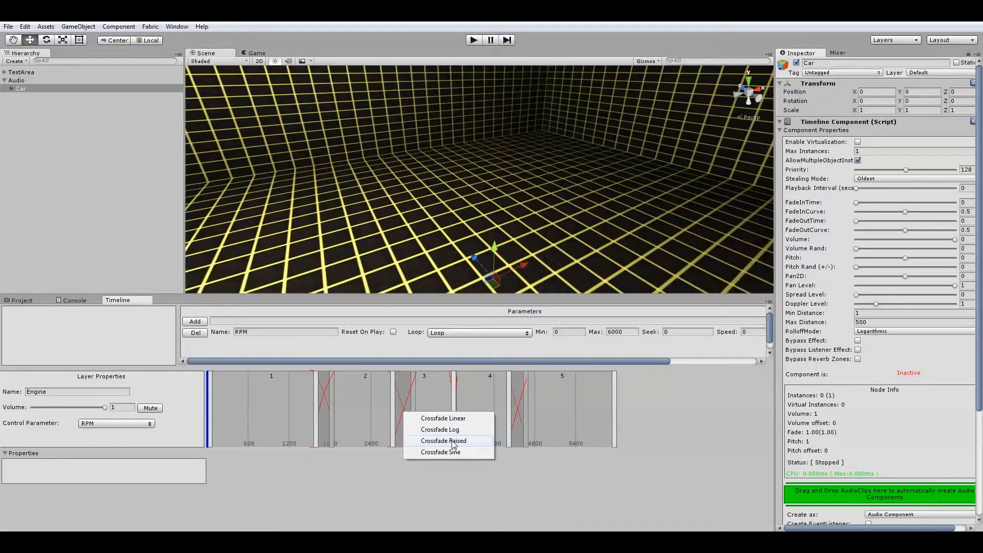
pyautogui.click(436, 441)
pyautogui.rightClick(454, 418)
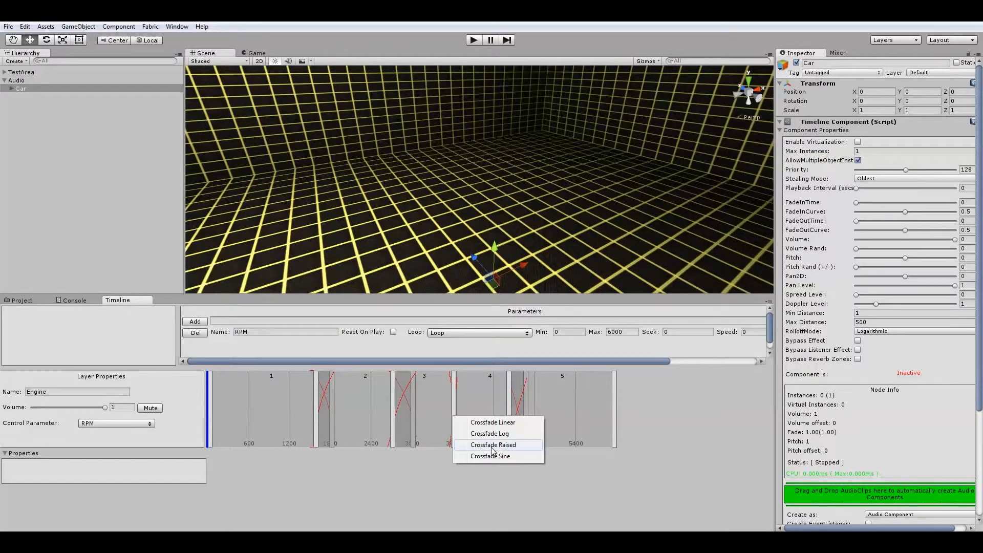
pyautogui.click(492, 444)
pyautogui.rightClick(519, 410)
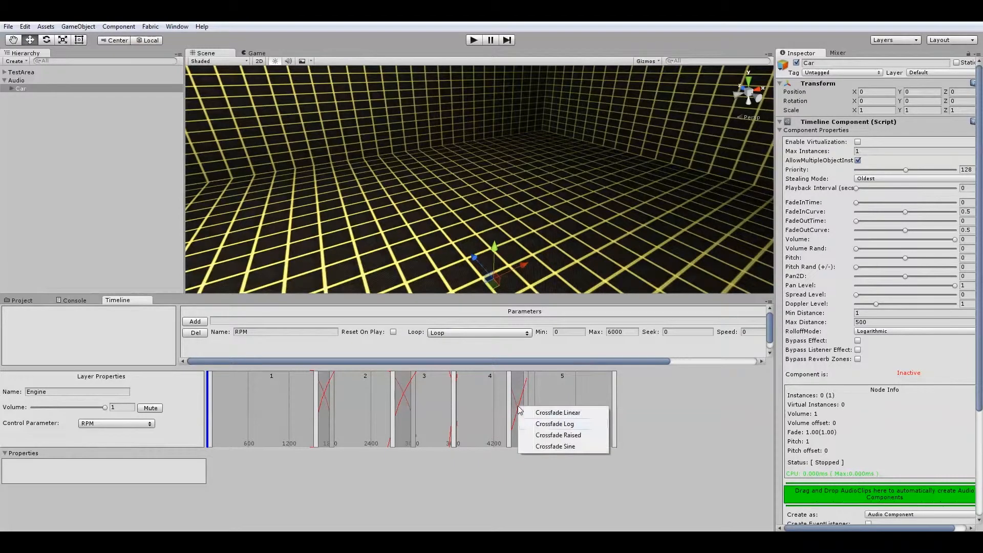
pyautogui.click(543, 440)
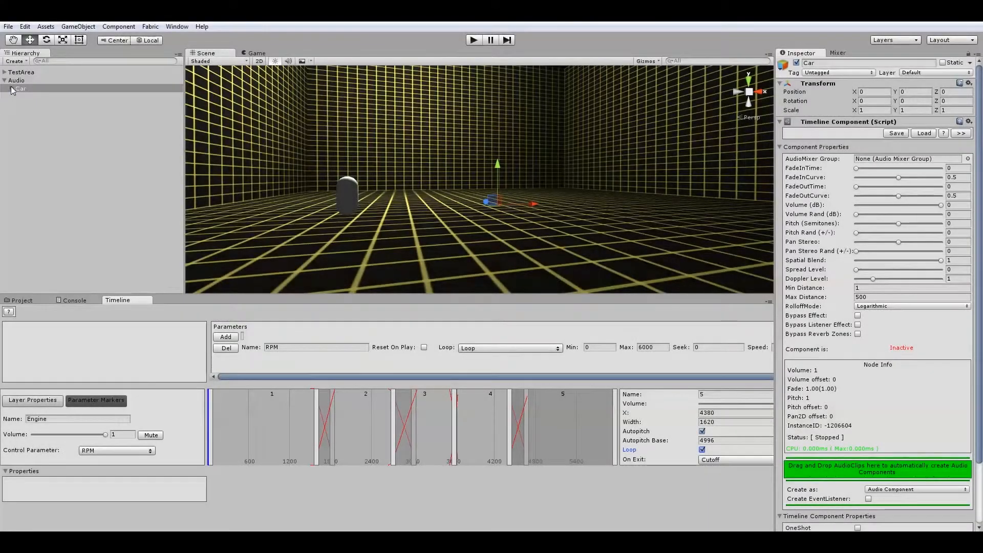
# - Expand the Car object in the hierarchy and add the missing audio component to region 5
pyautogui.click(12, 90)
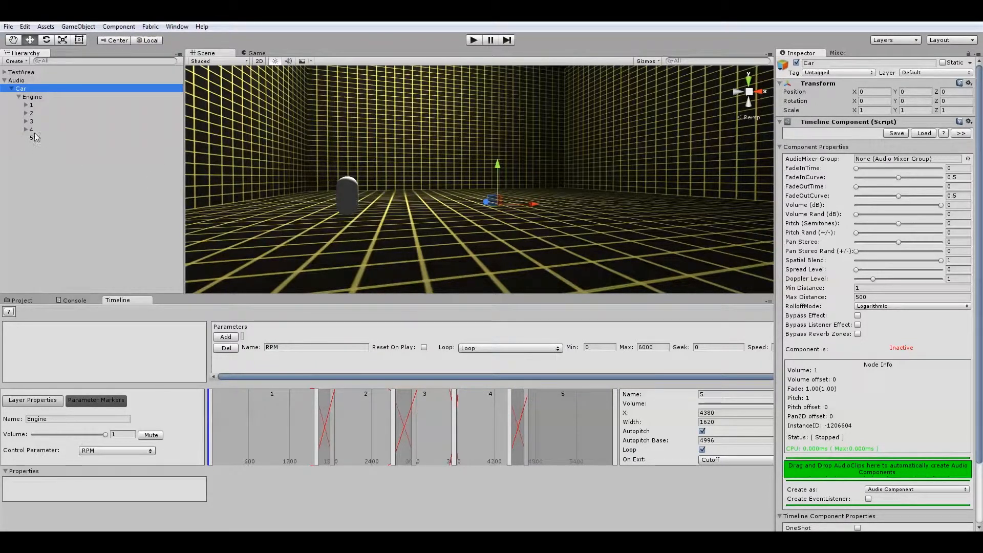
pyautogui.rightClick(561, 425)
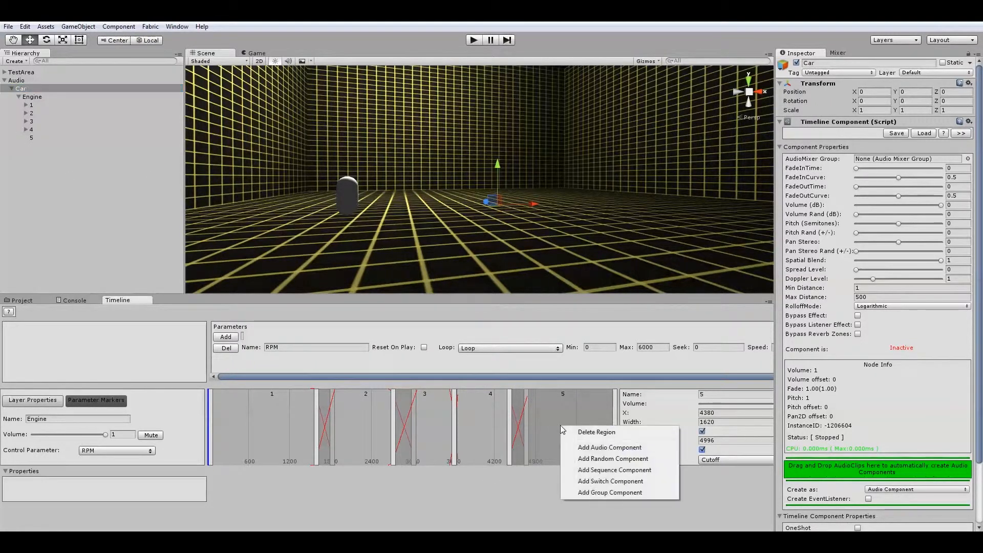
pyautogui.click(607, 449)
# - Expand the Engine layer's regions in the hierarchy to reveal their audio components
pyautogui.click(25, 105)
pyautogui.click(26, 121)
pyautogui.click(26, 138)
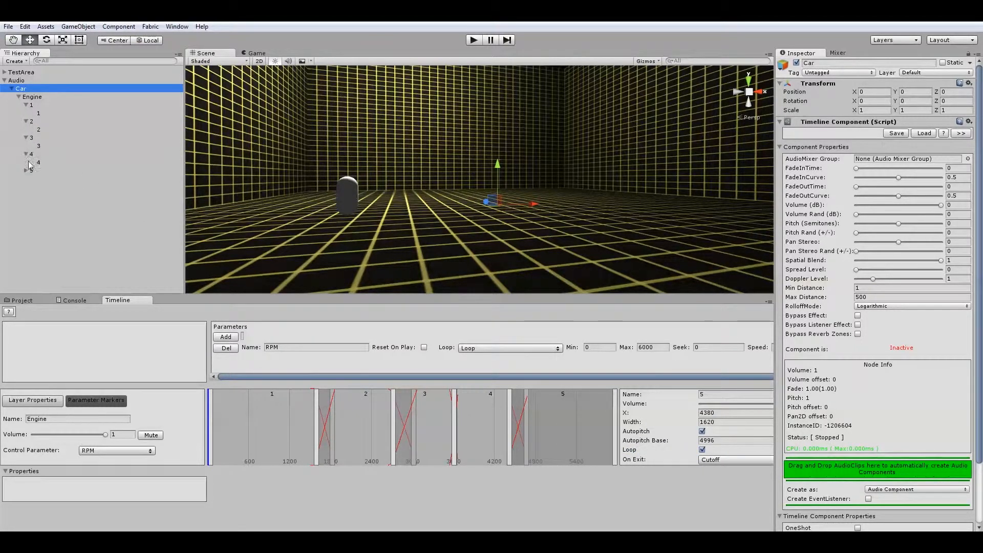
pyautogui.click(26, 170)
# - Assign the RPM_range1 clip from the Subaru audio folder to the audio component under region 1
pyautogui.click(30, 105)
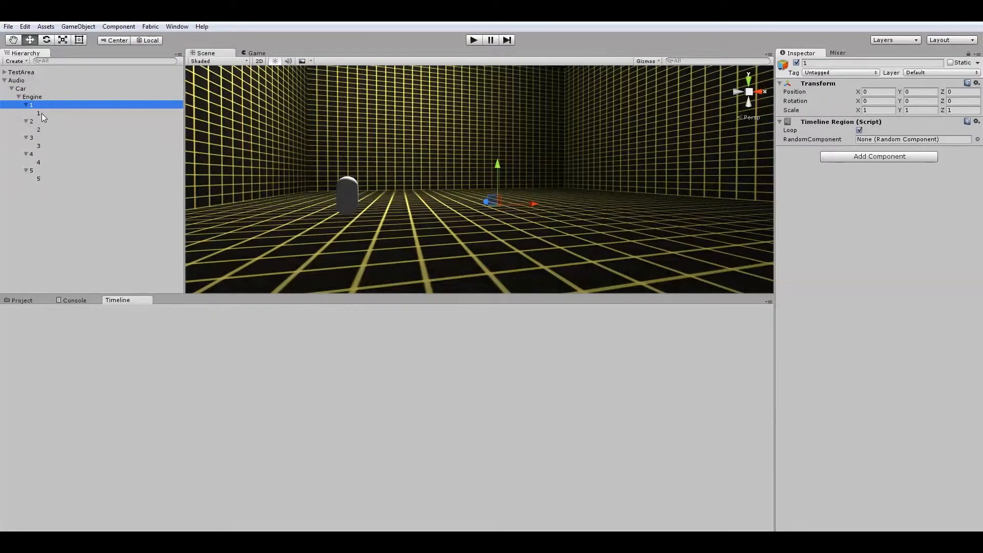
pyautogui.click(41, 112)
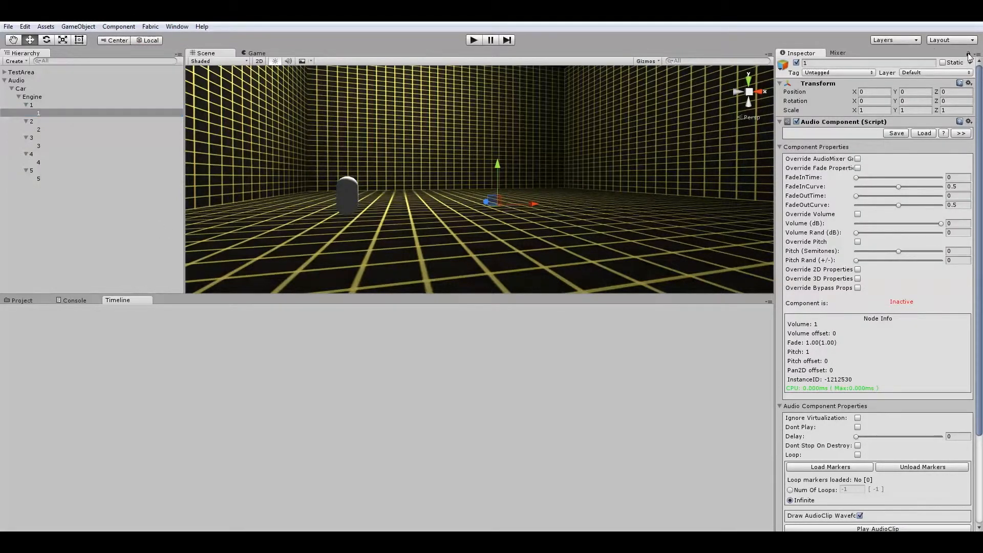
pyautogui.click(22, 300)
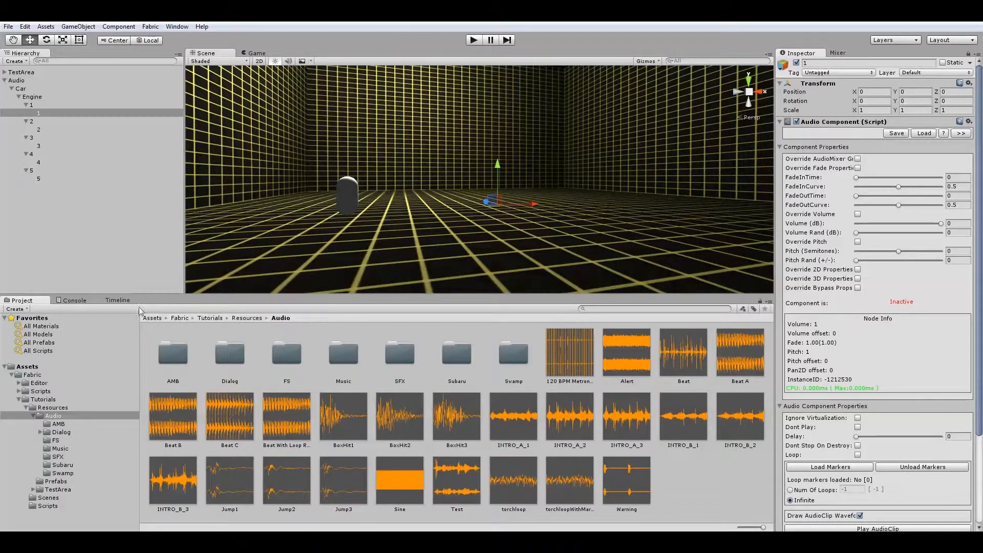
pyautogui.doubleClick(458, 358)
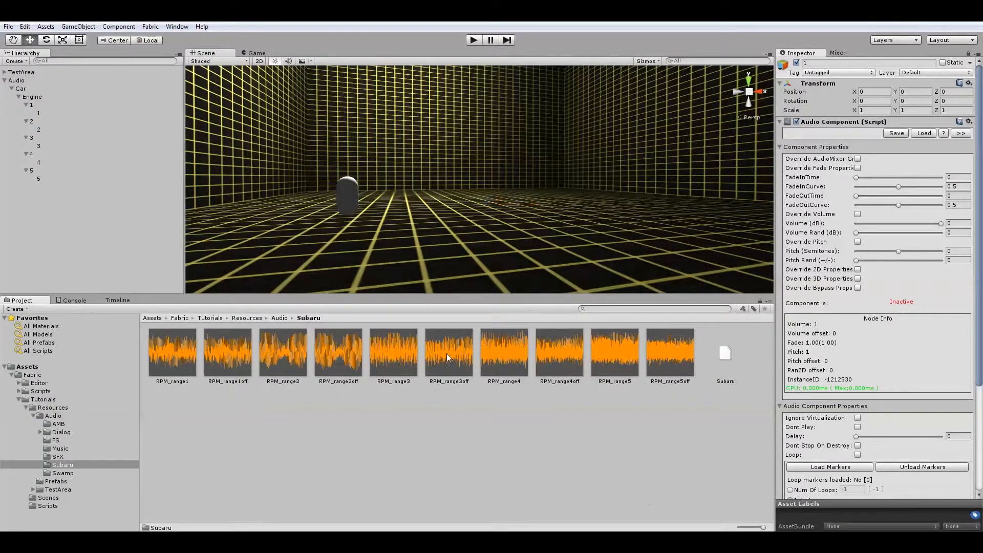
pyautogui.scroll(-5, 979, 381)
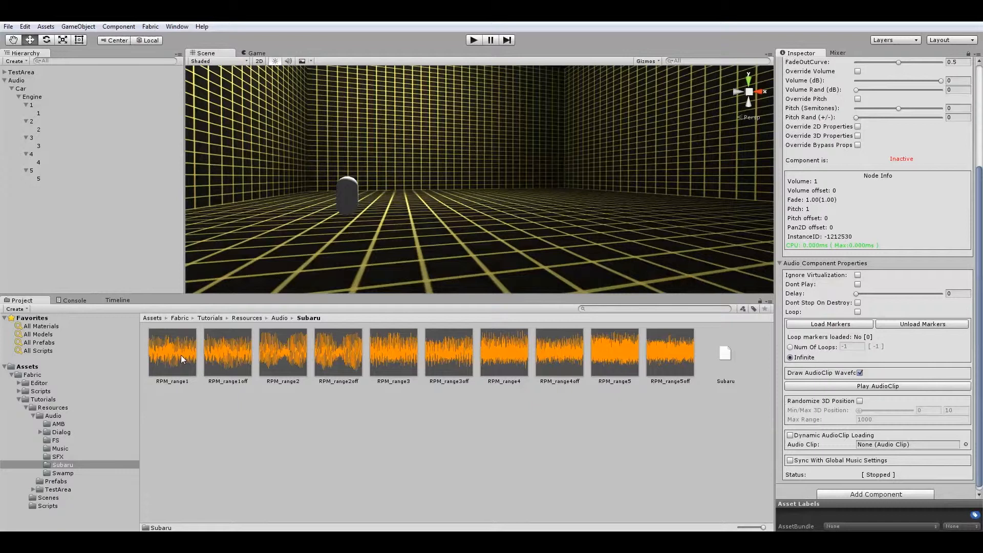
pyautogui.moveTo(180, 355); pyautogui.dragTo(886, 445)
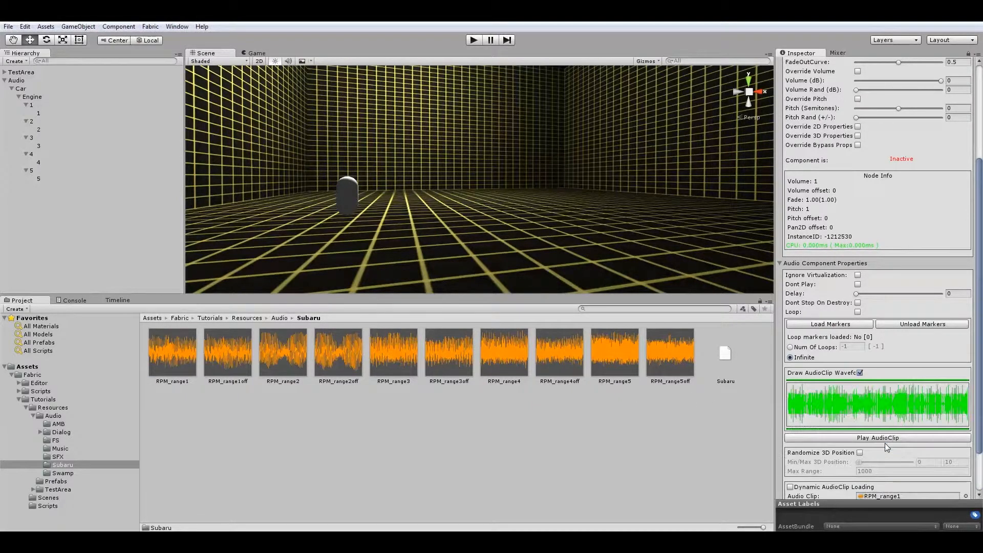
# - Enable looping on region 1's audio component, then assign RPM_range2 to region 2's component with looping enabled
pyautogui.click(857, 312)
pyautogui.click(44, 131)
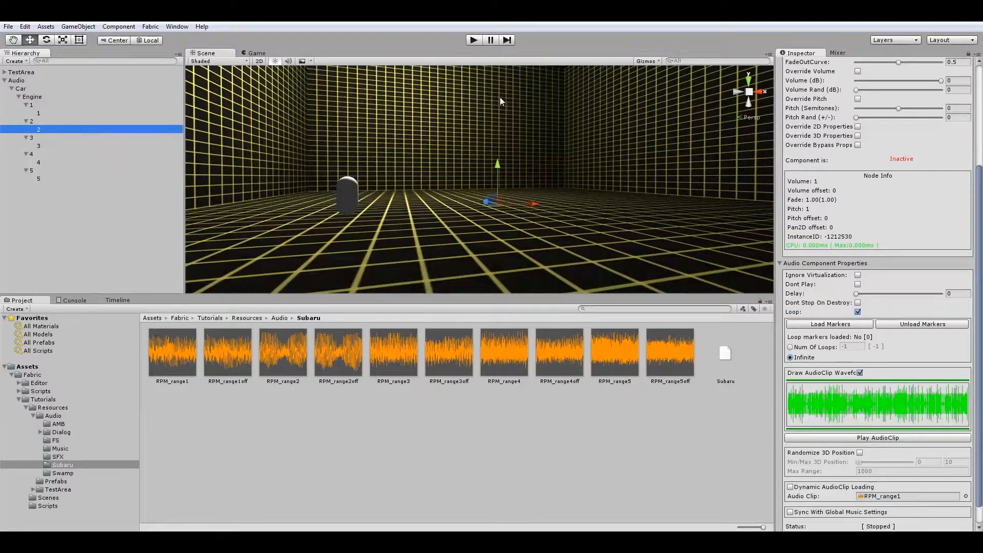
pyautogui.click(968, 54)
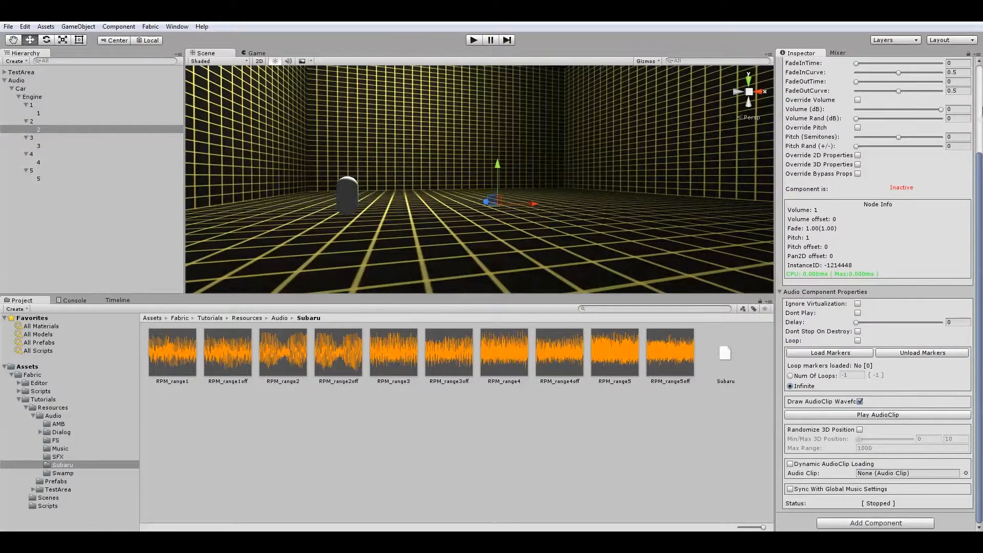
pyautogui.moveTo(305, 371); pyautogui.dragTo(914, 479)
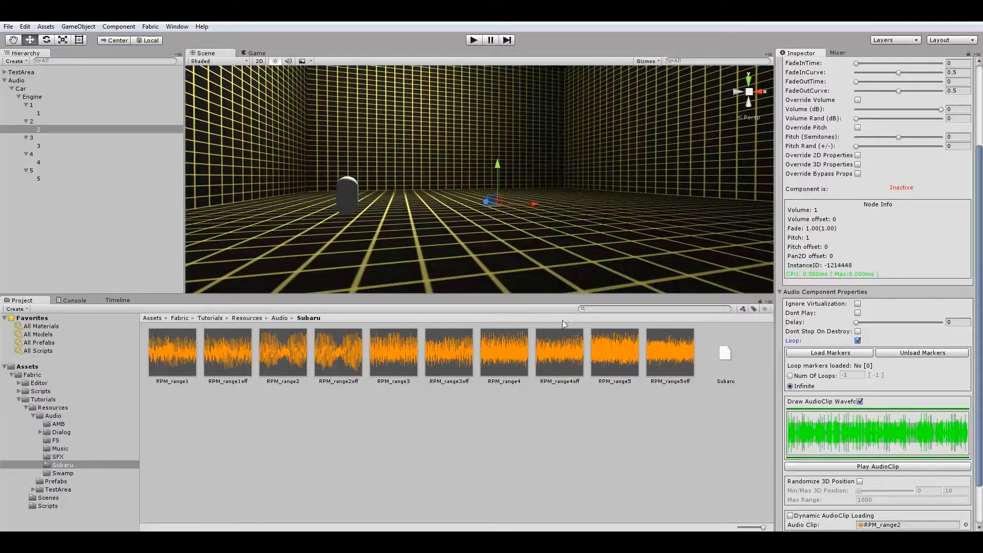
# - Assign RPM_range3, RPM_range4 and RPM_range5 to the audio components under regions 3, 4 and 5, with looping enabled
pyautogui.click(42, 146)
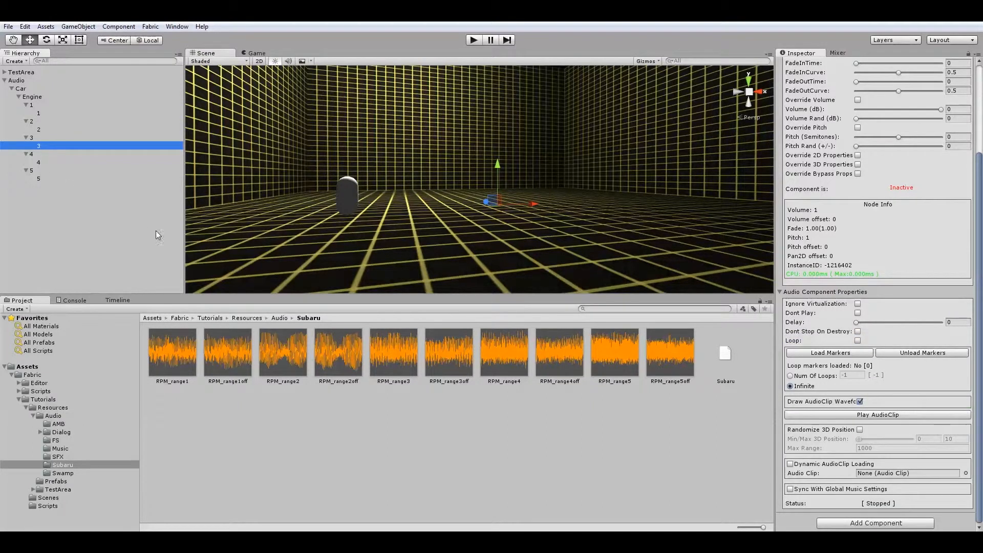
pyautogui.moveTo(373, 350); pyautogui.dragTo(869, 477)
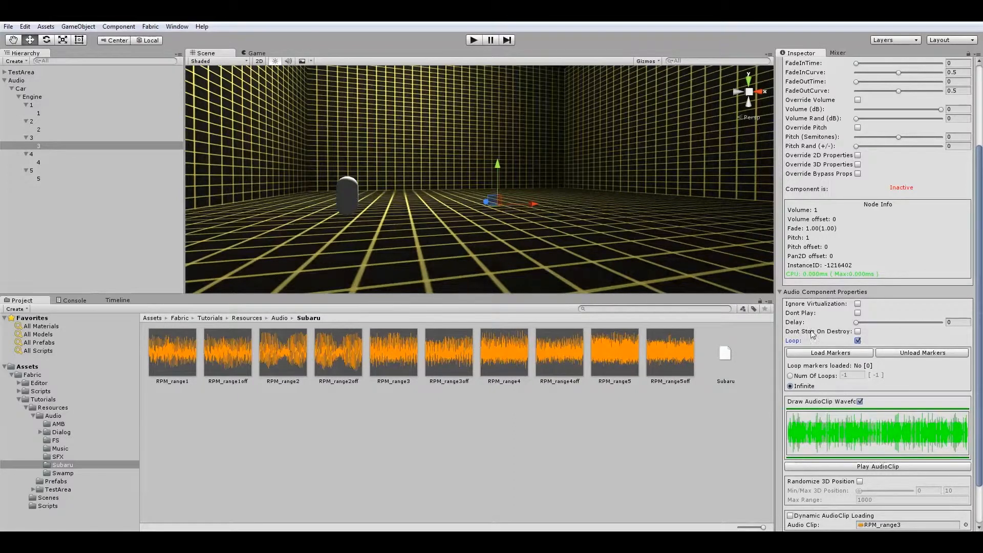
pyautogui.click(39, 163)
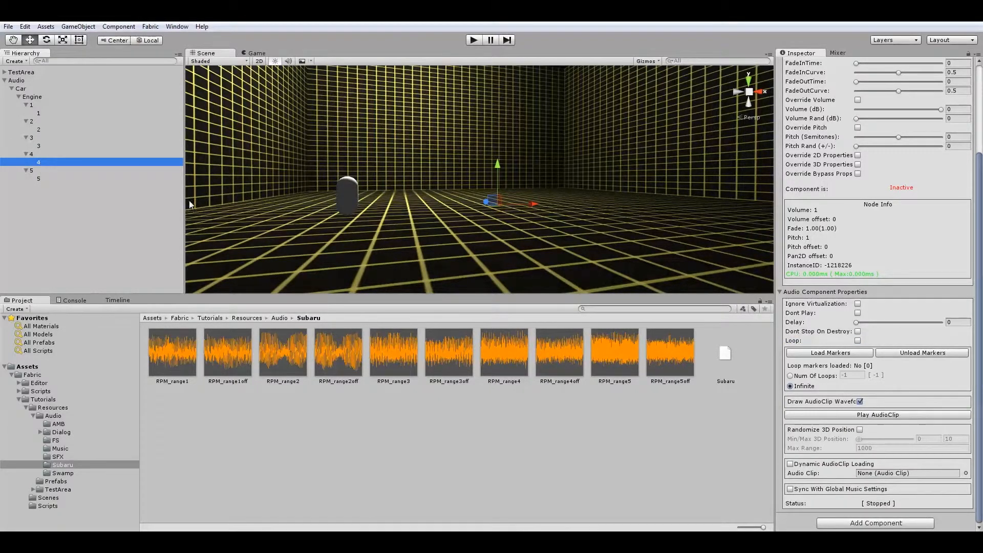
pyautogui.moveTo(509, 366); pyautogui.dragTo(883, 475)
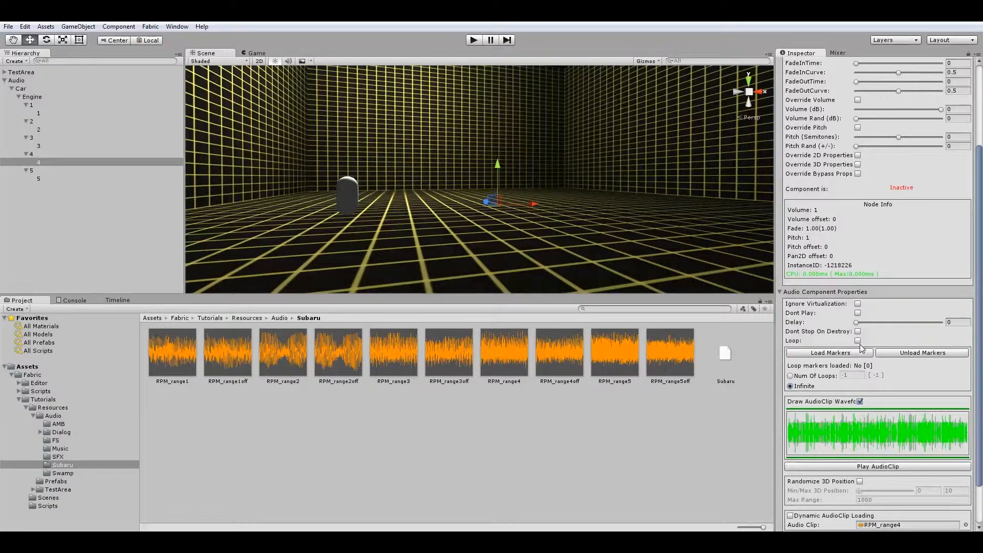
pyautogui.click(44, 179)
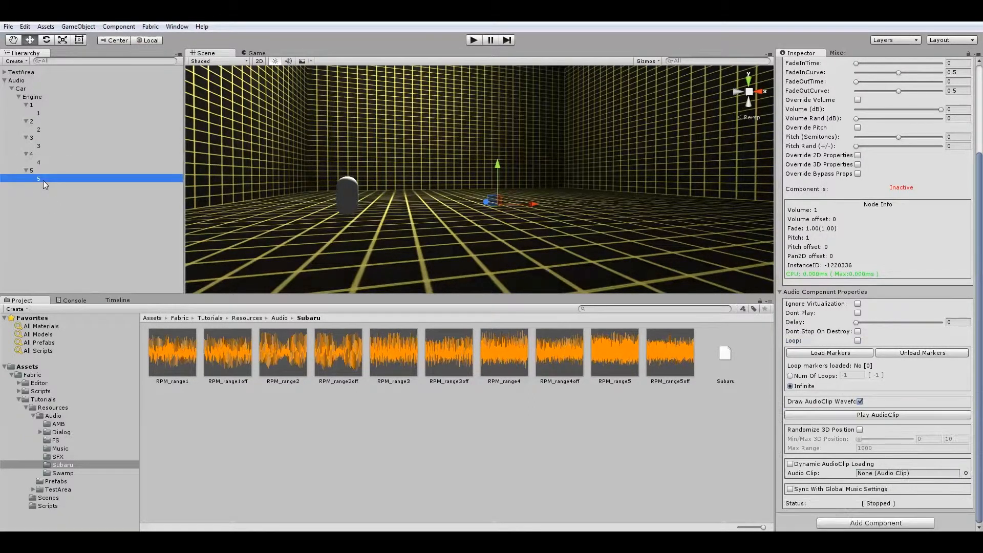
pyautogui.moveTo(617, 358); pyautogui.dragTo(873, 477)
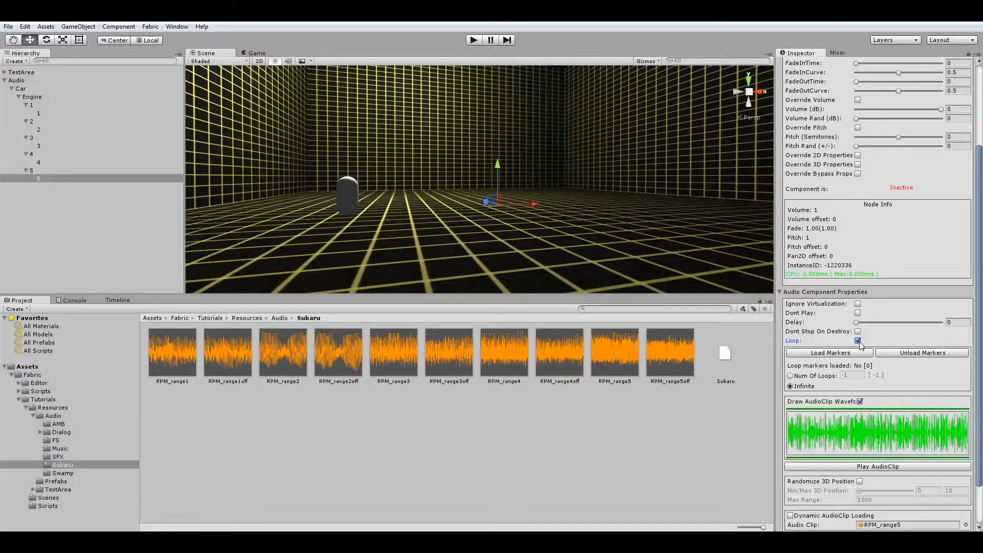
# - Show the Car object's timeline and add a Volume property curve to the Engine layer
pyautogui.click(26, 90)
pyautogui.click(118, 300)
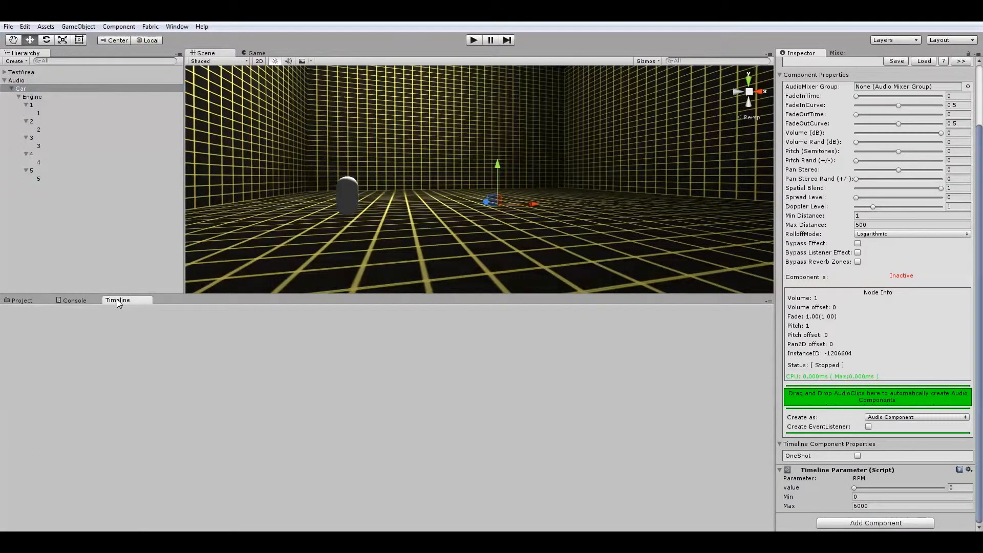
pyautogui.click(28, 90)
pyautogui.click(31, 98)
pyautogui.click(27, 90)
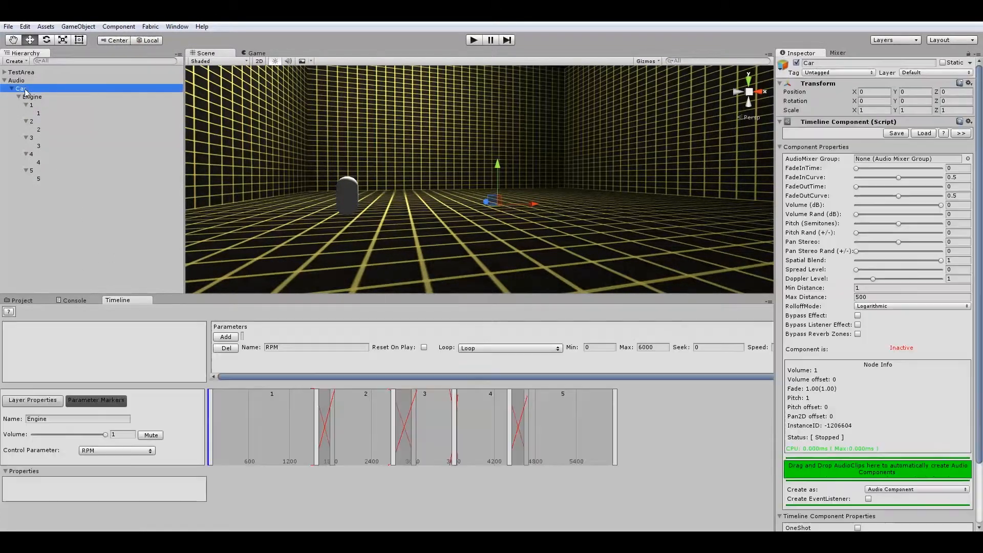
pyautogui.rightClick(63, 493)
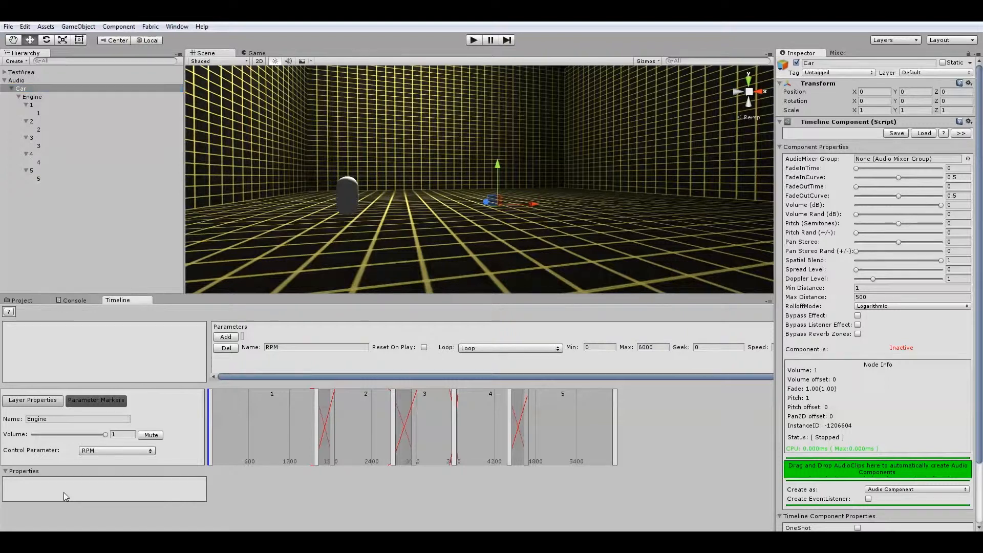
pyautogui.click(101, 499)
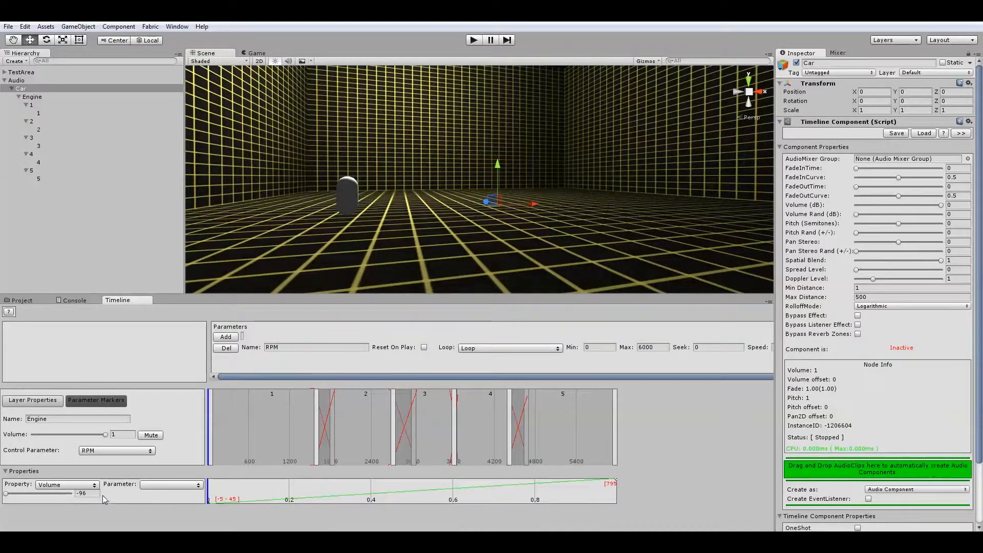
# - Add a second timeline parameter named POWER
pyautogui.click(243, 335)
pyautogui.write('POWE')
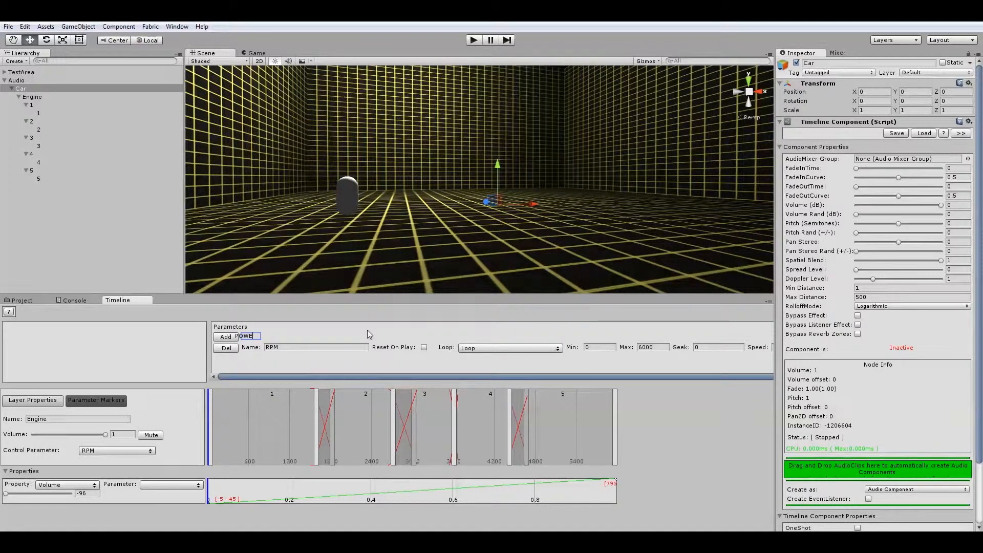
pyautogui.write('R')
pyautogui.click(225, 337)
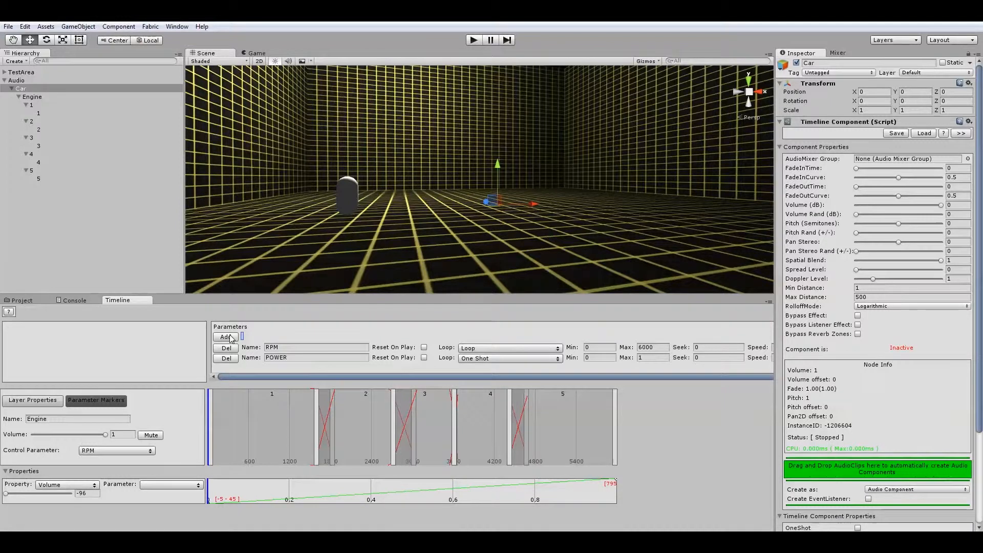
# - Link the Volume property to the POWER parameter and raise the curve's first point to about -3.18
pyautogui.click(157, 485)
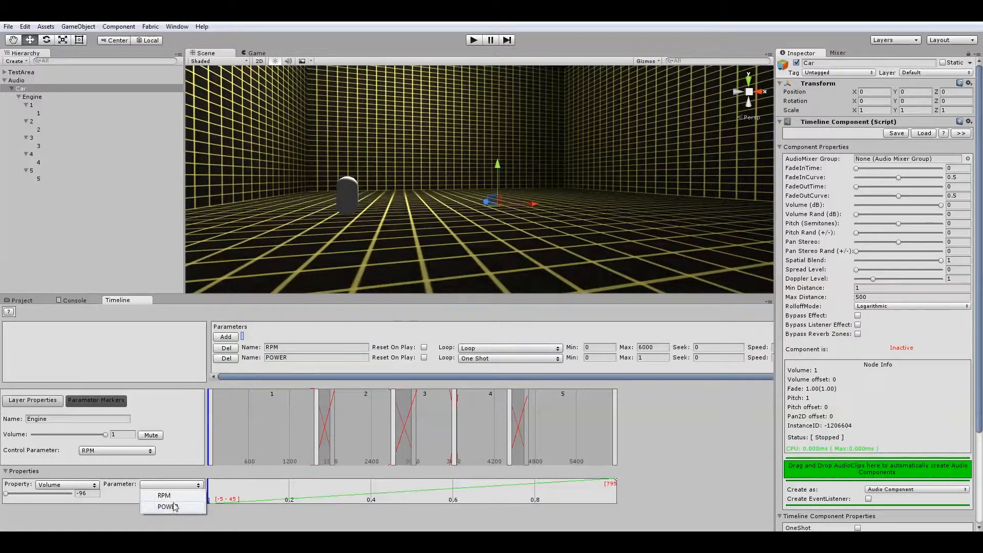
pyautogui.click(168, 506)
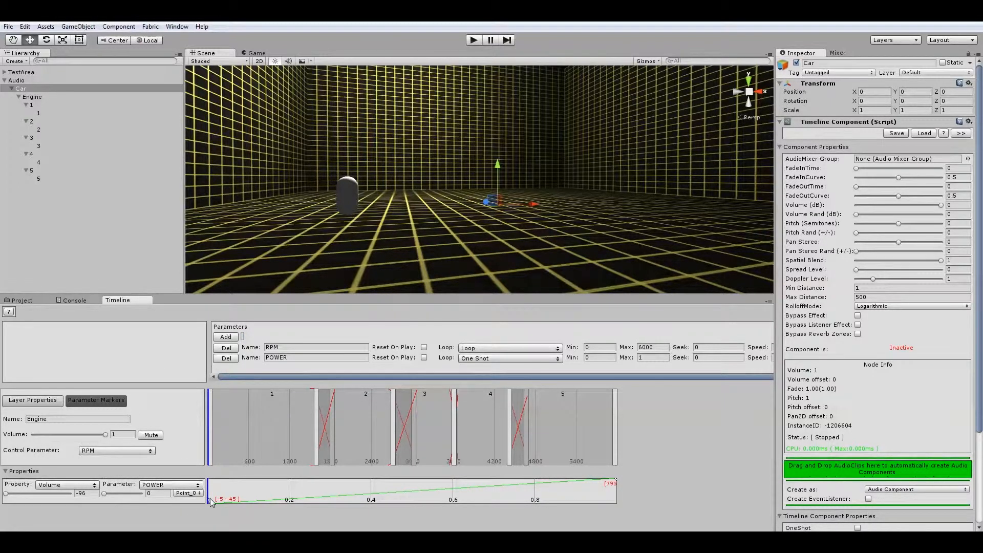
pyautogui.moveTo(208, 499)
pyautogui.mouseDown()
pyautogui.moveTo(237, 500)
pyautogui.moveTo(207, 496)
pyautogui.moveTo(205, 484)
pyautogui.mouseUp()
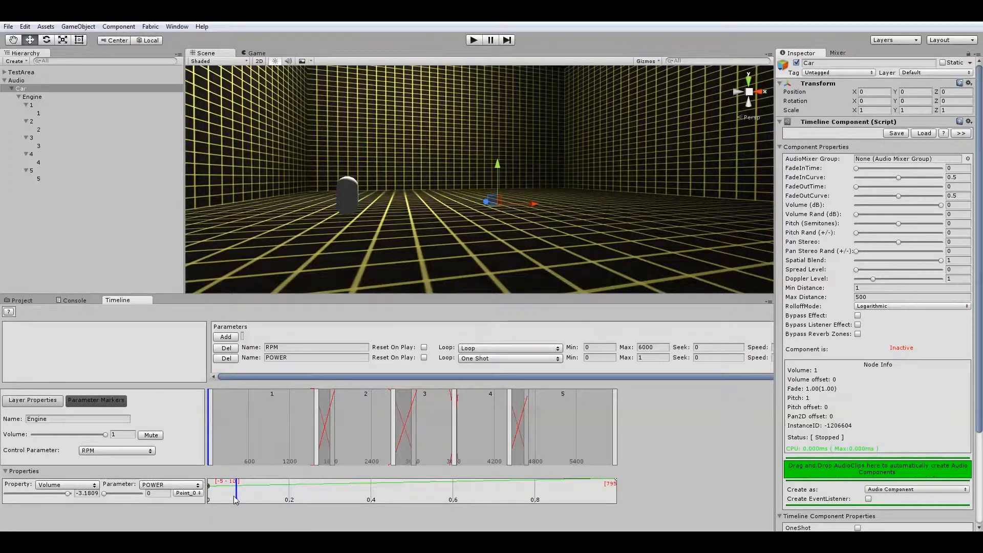
pyautogui.moveTo(238, 502); pyautogui.dragTo(207, 500)
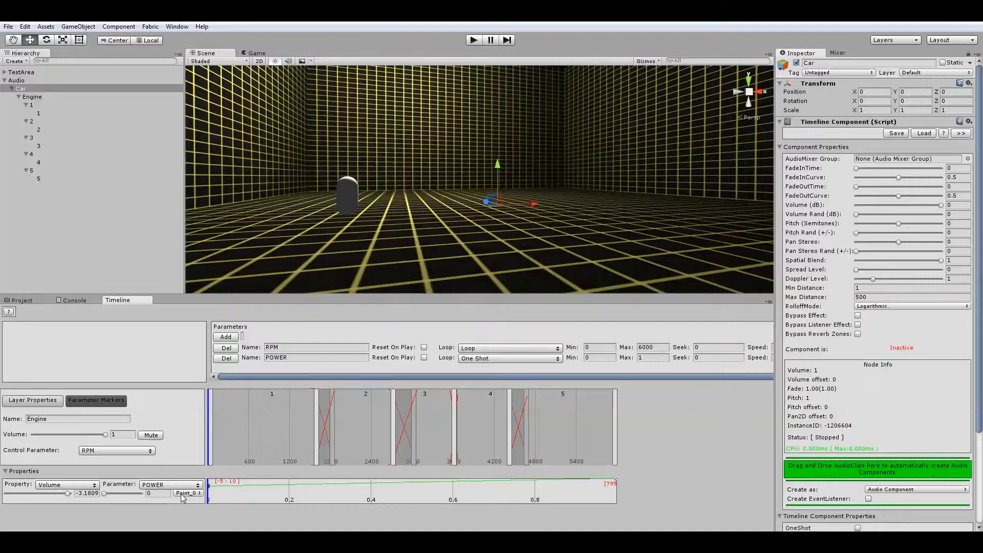
# - Collapse Car, select the Audio object, and open Fabric's Event Editor docked beside the Timeline
pyautogui.click(12, 89)
pyautogui.press('Up')
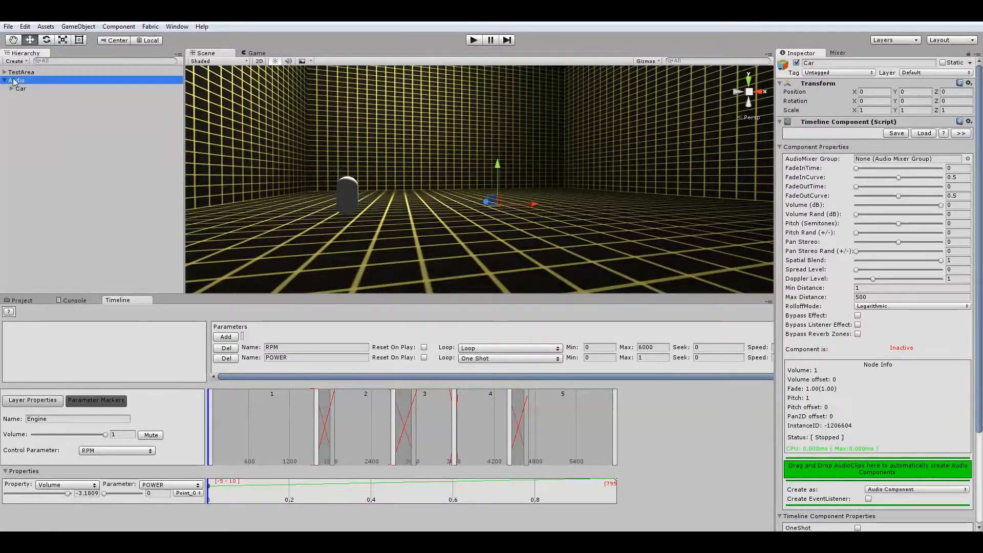
pyautogui.click(150, 27)
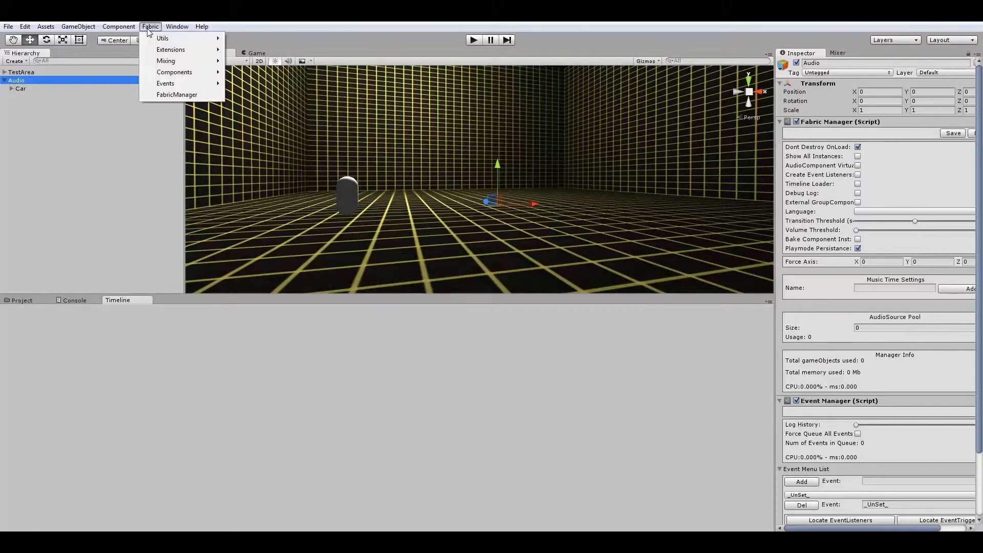
pyautogui.moveTo(177, 26)
pyautogui.moveTo(193, 70)
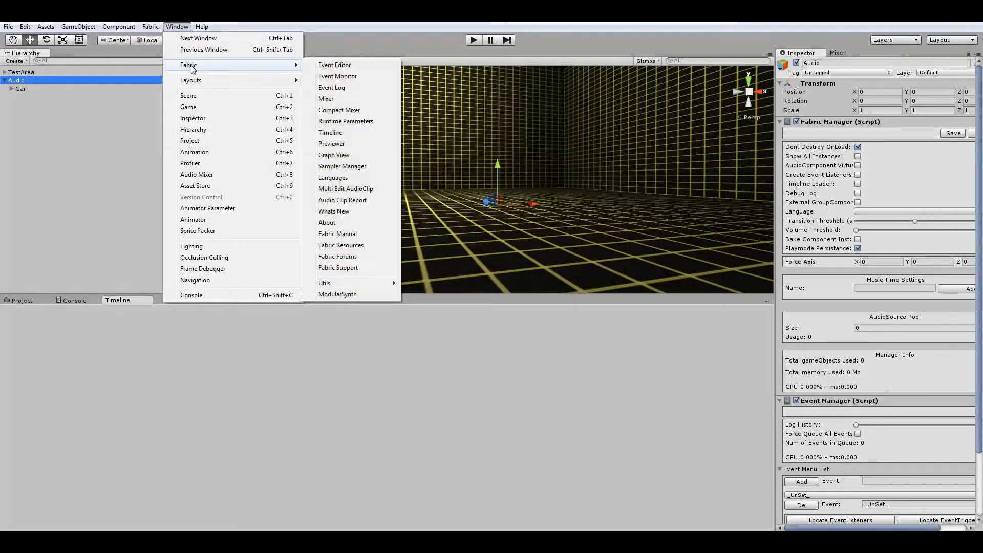
pyautogui.click(333, 65)
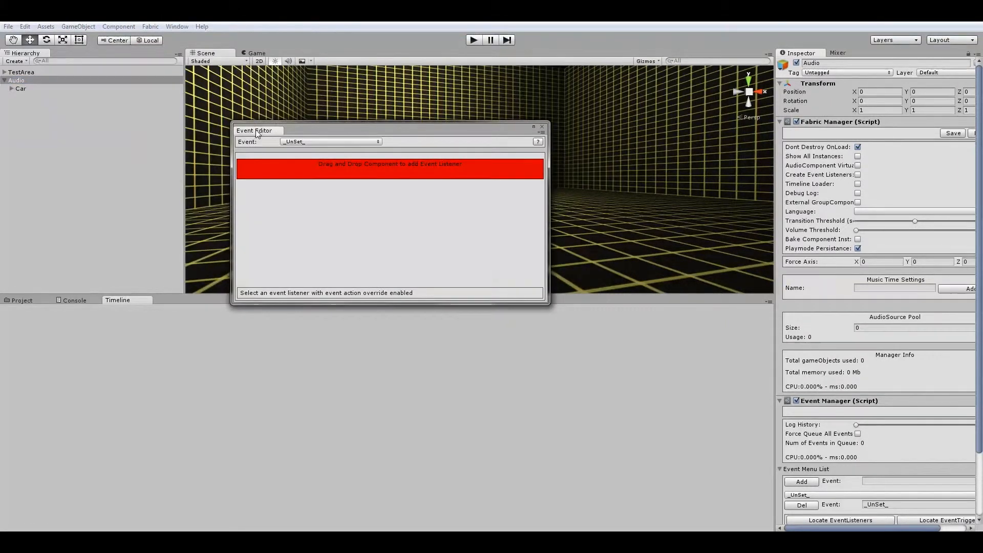
pyautogui.moveTo(172, 291); pyautogui.dragTo(169, 302)
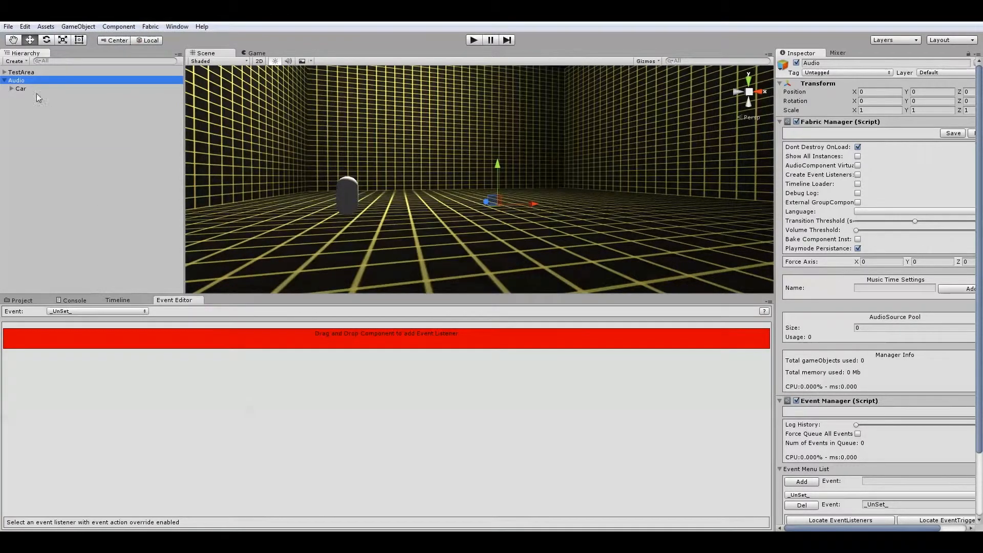
# - Add an event named Subaru to the Audio object's event list and choose it in the Event Editor
pyautogui.click(958, 480)
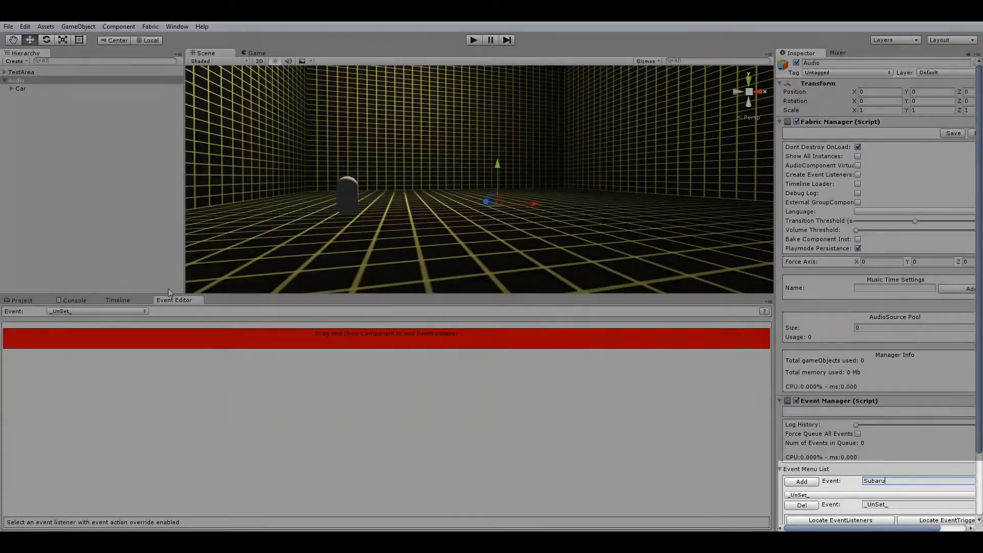
pyautogui.click(60, 311)
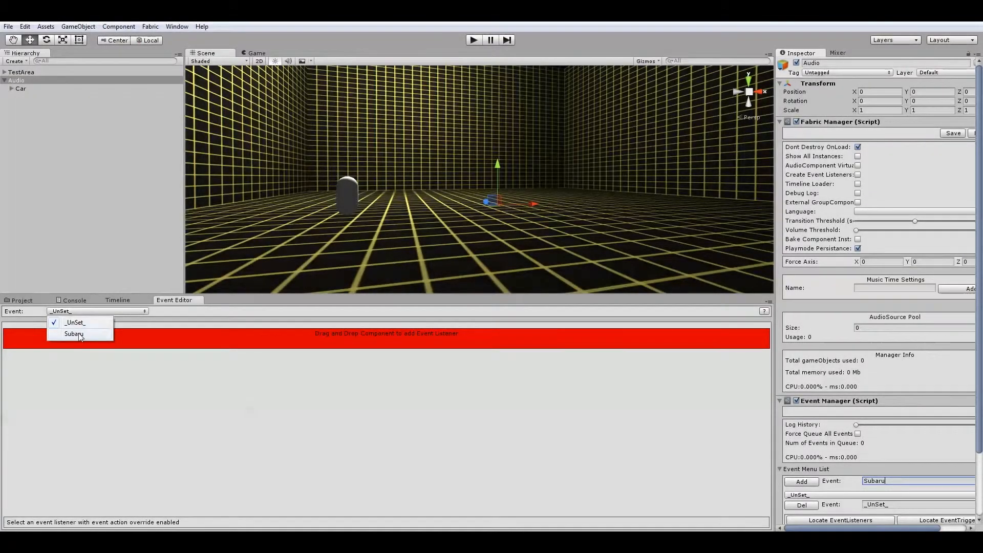
pyautogui.click(72, 335)
pyautogui.click(51, 198)
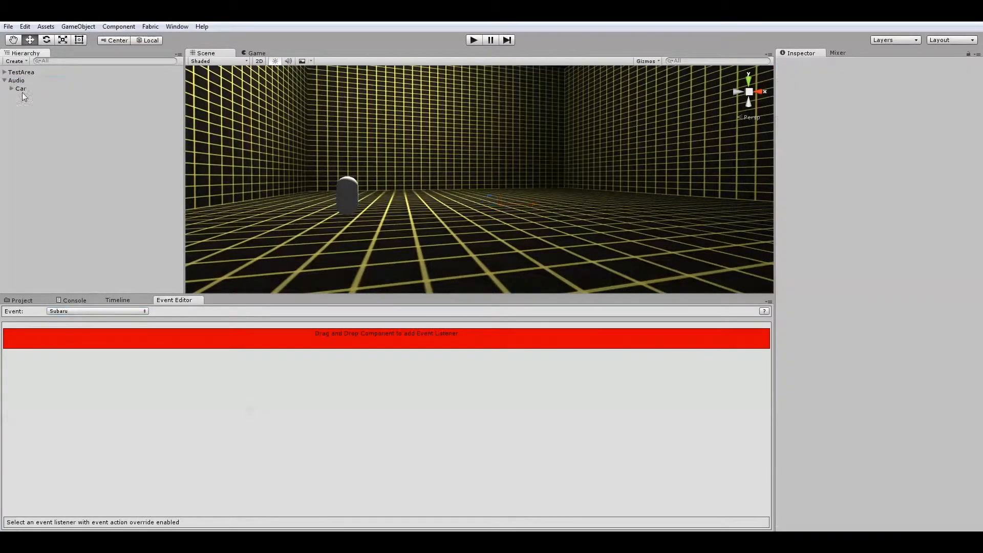
# - Create an empty game object at the hierarchy's root level and rename it AudioTrigger
pyautogui.click(5, 81)
pyautogui.rightClick(19, 117)
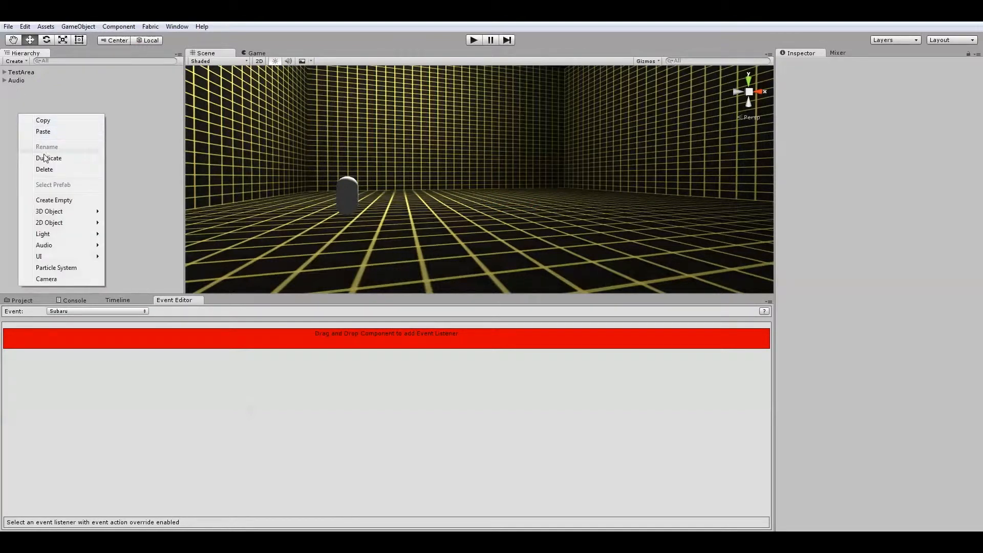
pyautogui.click(51, 200)
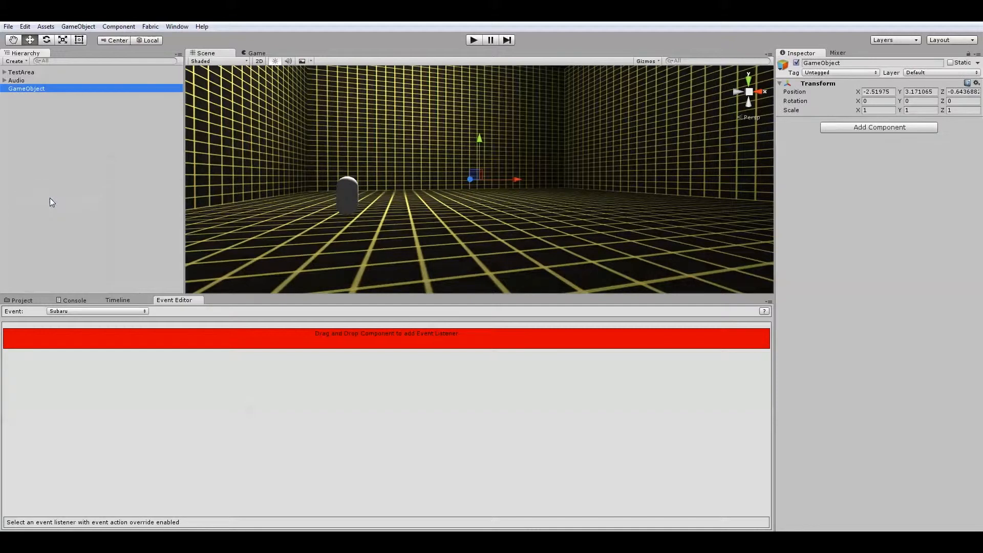
pyautogui.rightClick(25, 89)
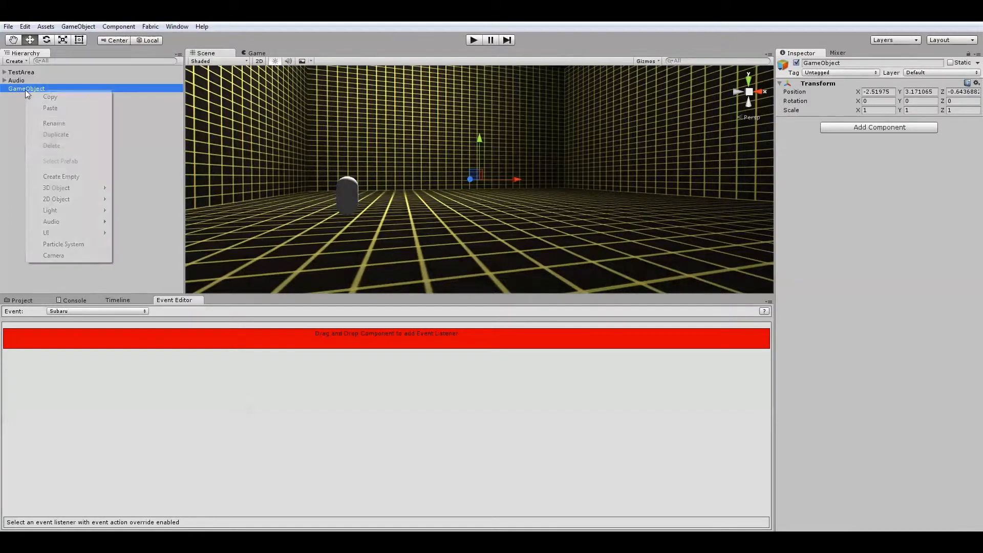
pyautogui.click(57, 124)
pyautogui.write('AudioTrigg')
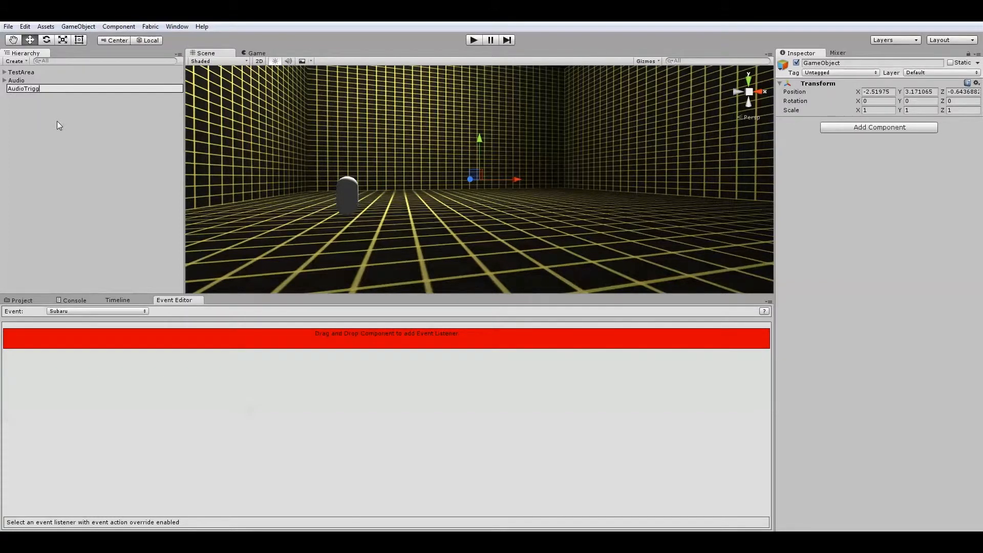
pyautogui.write('er')
pyautogui.press('Return')
# - Add a Fabric event Trigger component to AudioTrigger and set its event name to Subaru
pyautogui.click(844, 128)
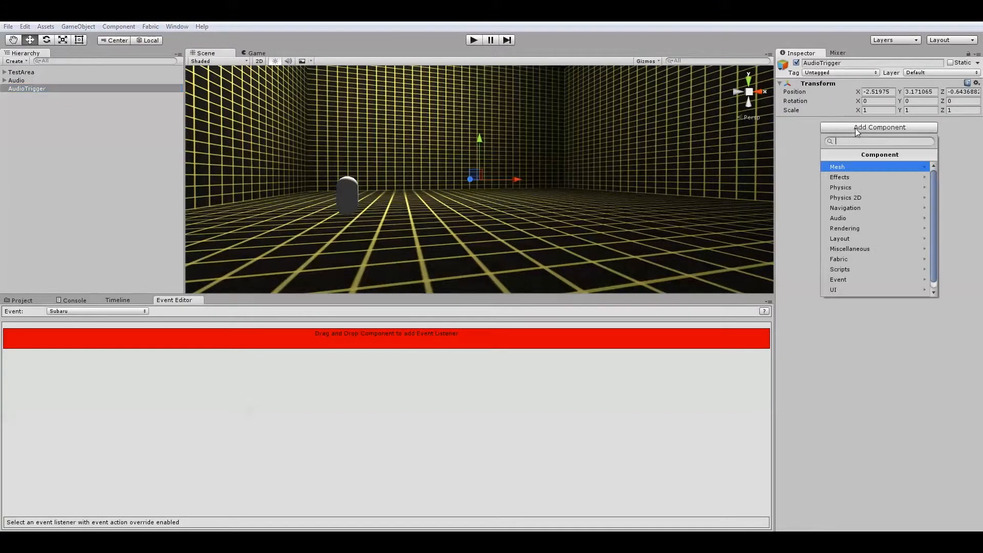
pyautogui.click(877, 260)
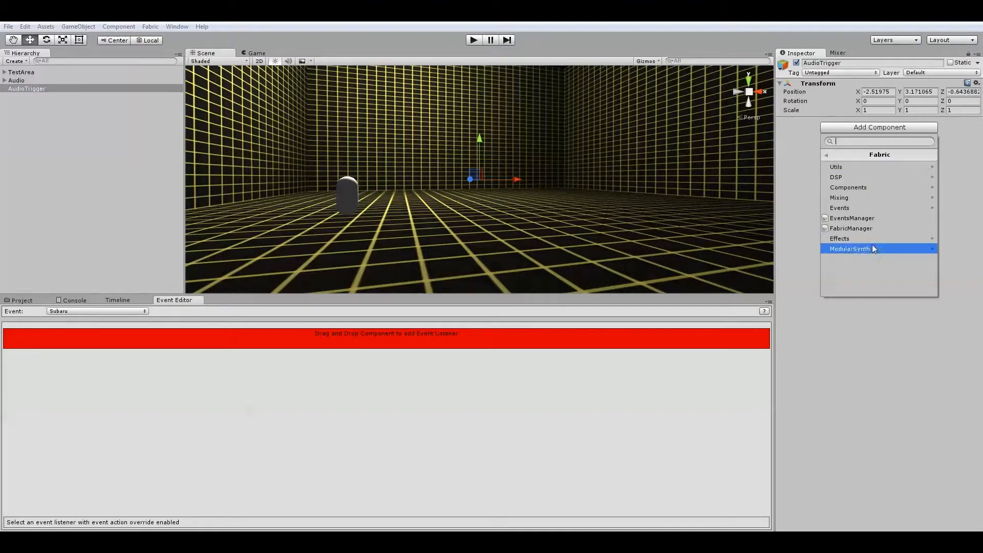
pyautogui.click(854, 208)
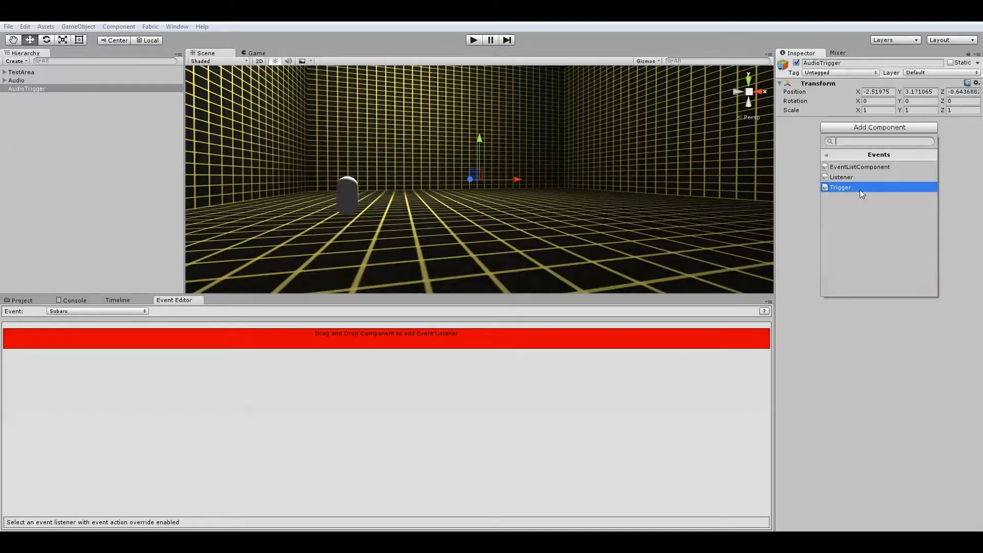
pyautogui.click(860, 189)
pyautogui.click(877, 168)
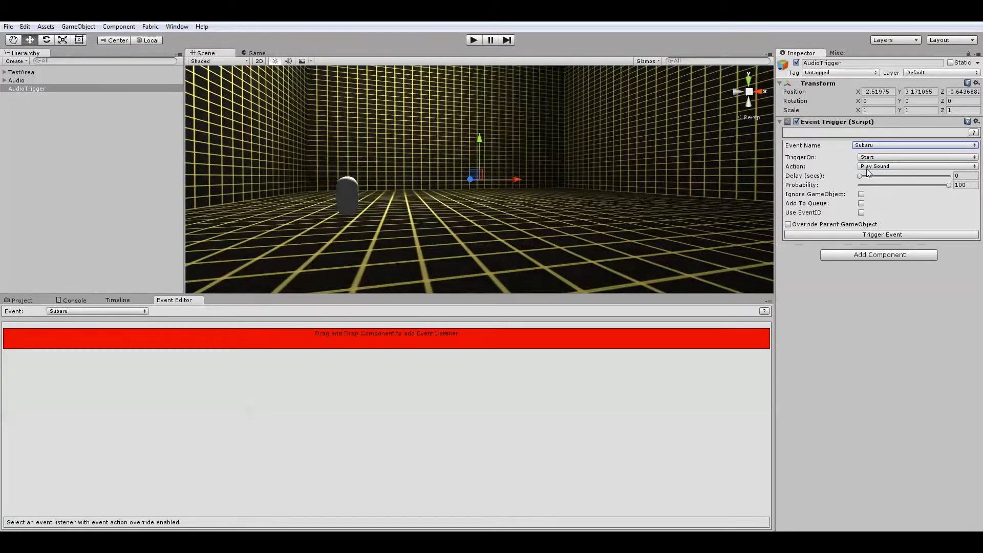
# - Expand the Audio object and add its Car child as an event listener for the Subaru event
pyautogui.click(5, 80)
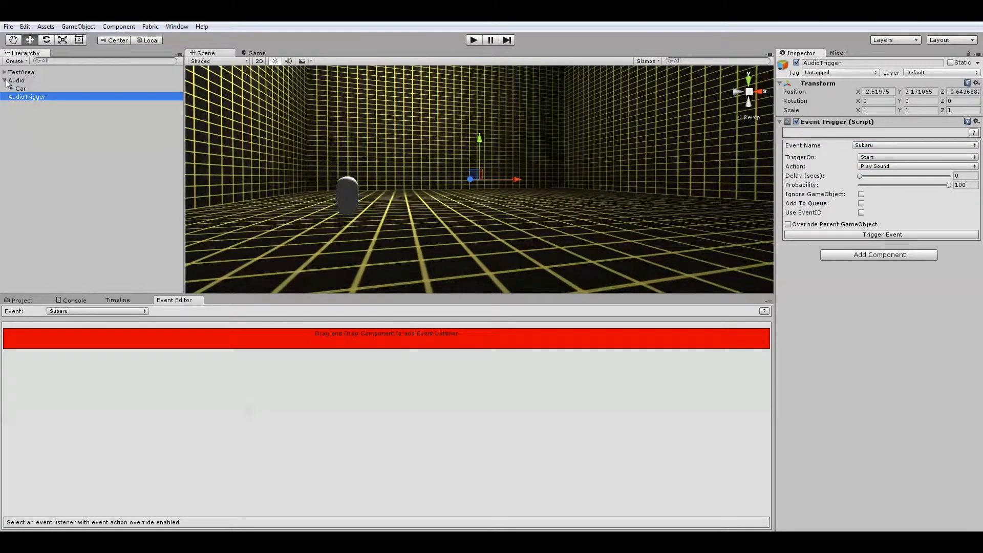
pyautogui.click(23, 90)
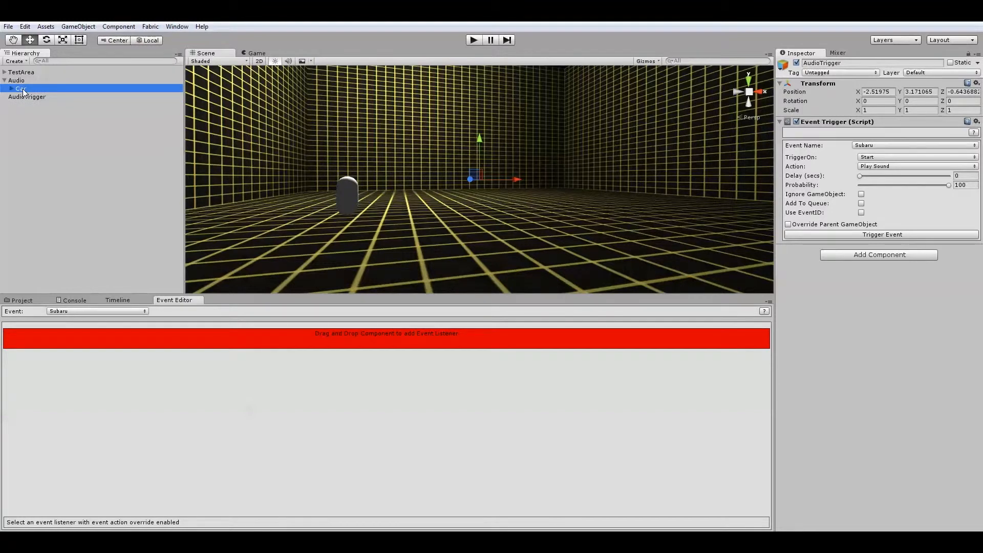
pyautogui.moveTo(22, 91); pyautogui.dragTo(70, 343)
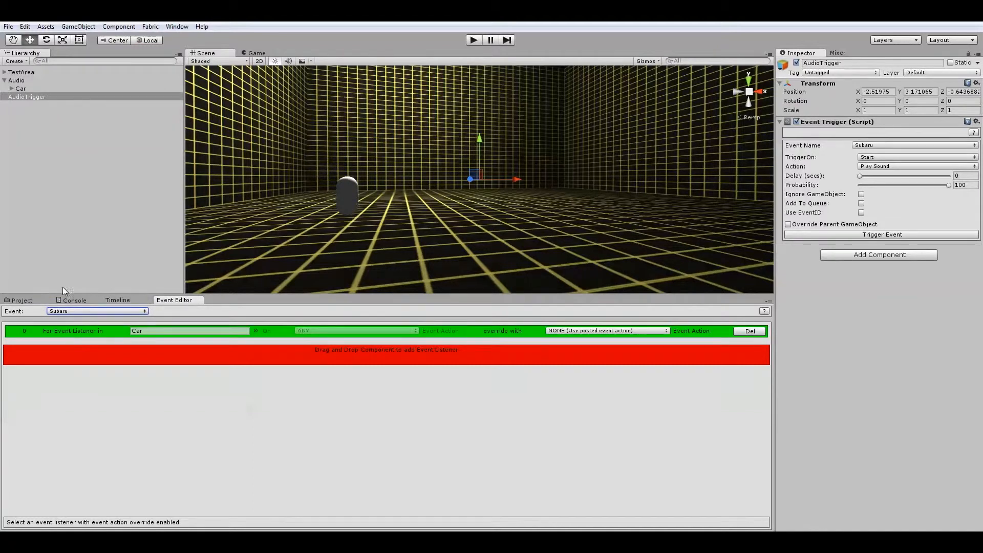
# - Expand Car down to Engine with regions 1 to 5 collapsed, and display Car's engine layer in the Timeline
pyautogui.keyDown('alt'); pyautogui.click(11, 89); pyautogui.keyUp('alt')
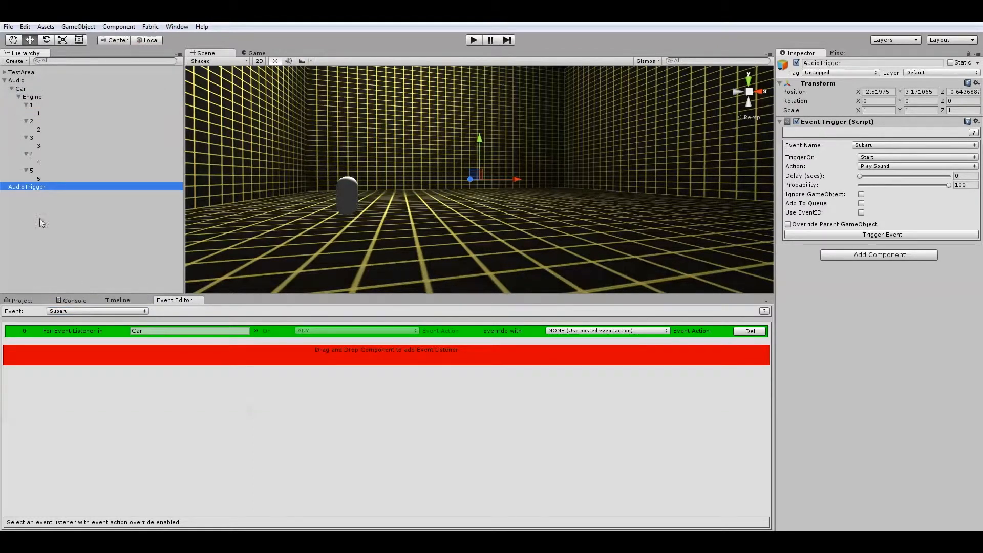
pyautogui.click(119, 301)
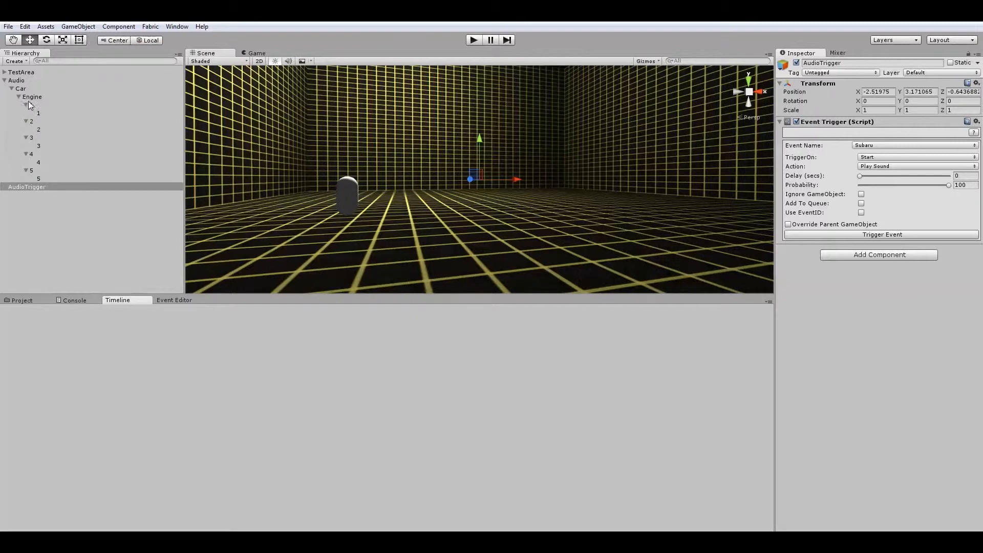
pyautogui.click(26, 105)
pyautogui.click(27, 113)
pyautogui.click(27, 121)
pyautogui.click(27, 129)
pyautogui.click(27, 137)
pyautogui.click(23, 90)
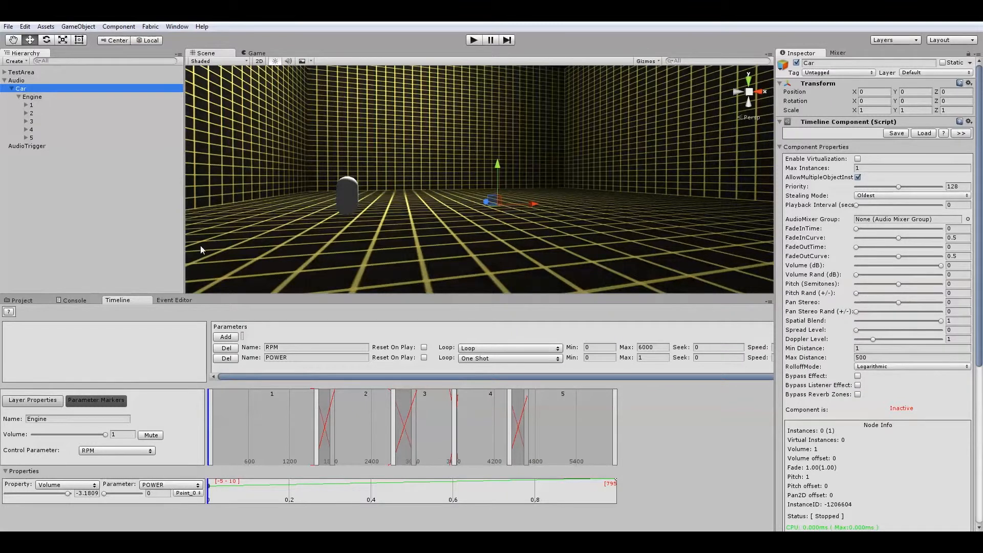
# - Play the scene and audition the engine sound by varying Car's RPM and POWER values, ending with RPM about 932 and POWER 0
pyautogui.click(474, 41)
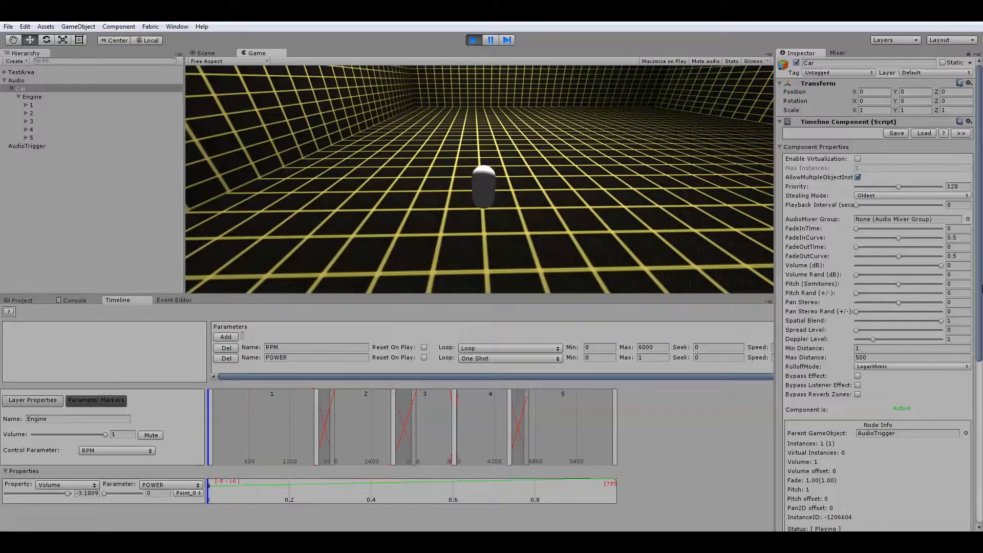
pyautogui.moveTo(981, 290); pyautogui.dragTo(981, 454)
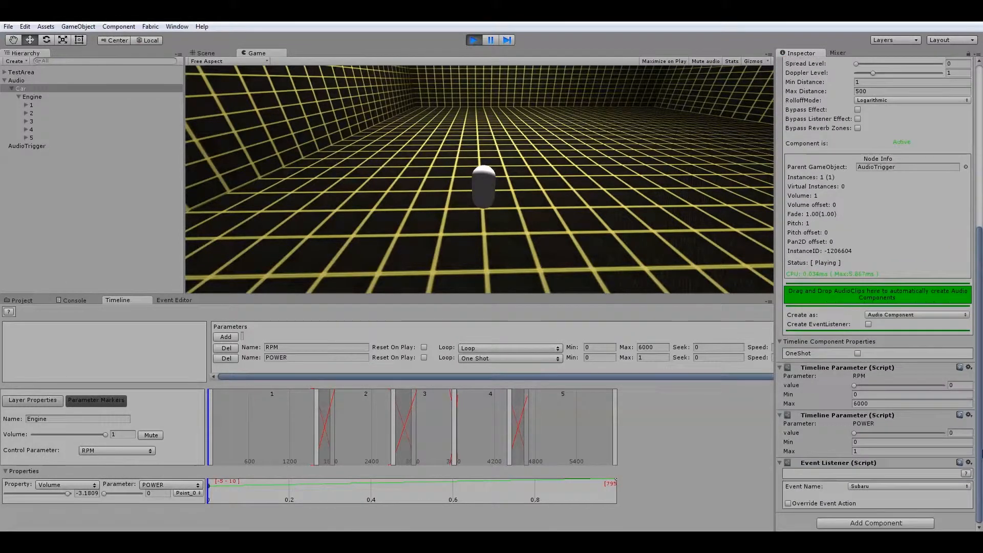
pyautogui.moveTo(854, 385); pyautogui.dragTo(911, 388)
pyautogui.moveTo(856, 433); pyautogui.dragTo(940, 443)
pyautogui.moveTo(912, 385); pyautogui.dragTo(883, 402)
pyautogui.moveTo(944, 432); pyautogui.dragTo(853, 439)
pyautogui.moveTo(879, 387); pyautogui.dragTo(870, 398)
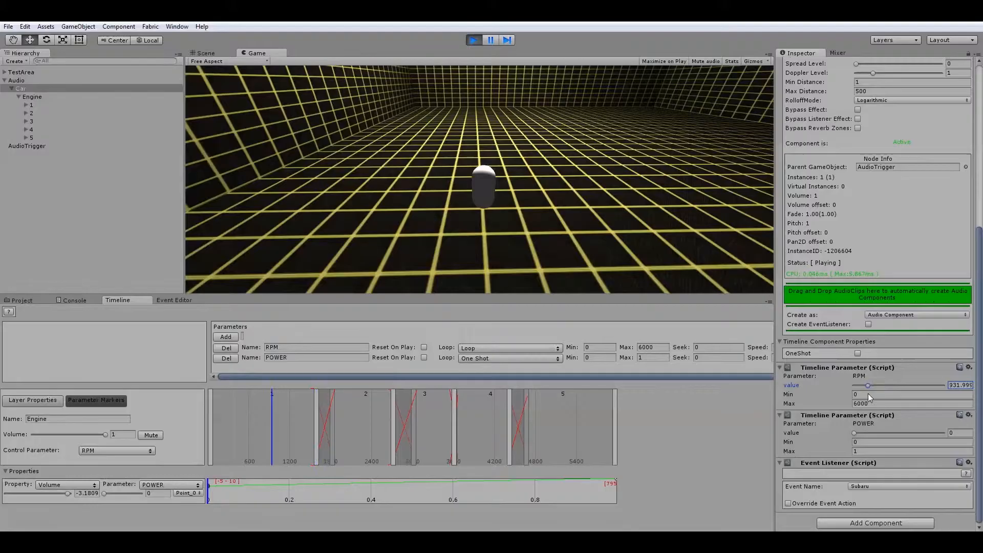